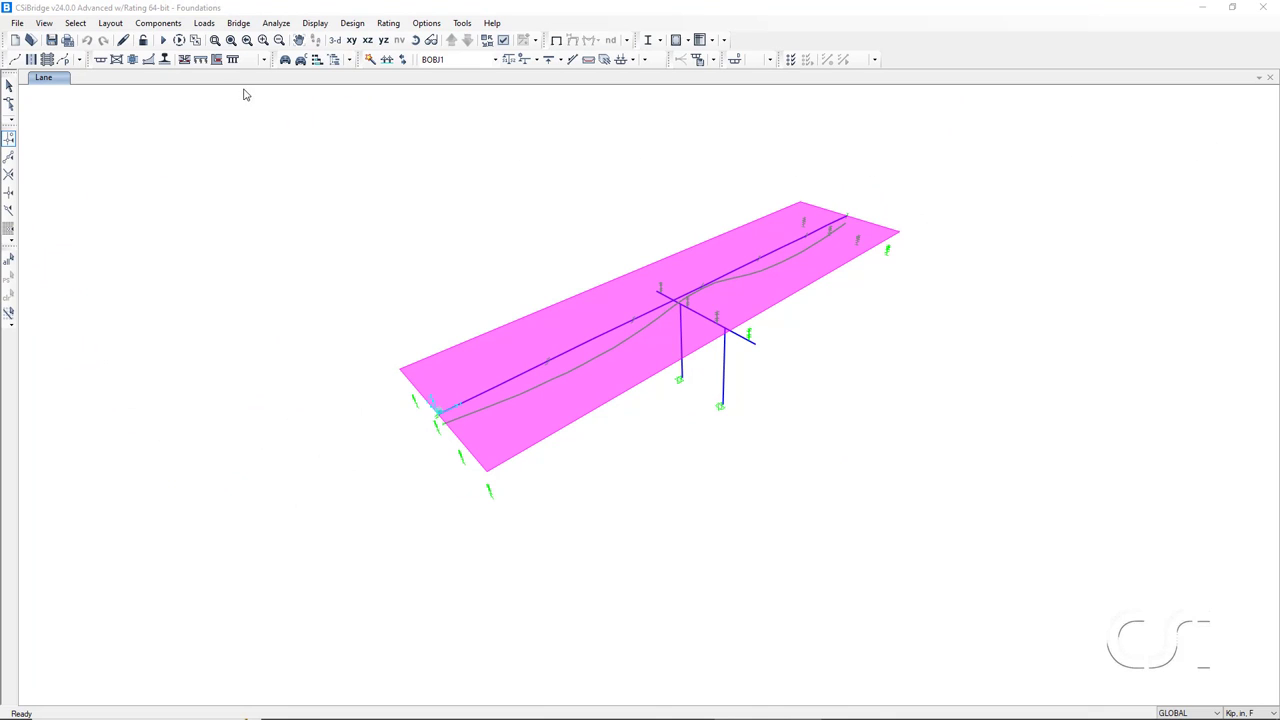
- From Components, open the bridge Foundations list and start adding a new foundation
{"action": "left_click", "coordinate": [158, 22]}
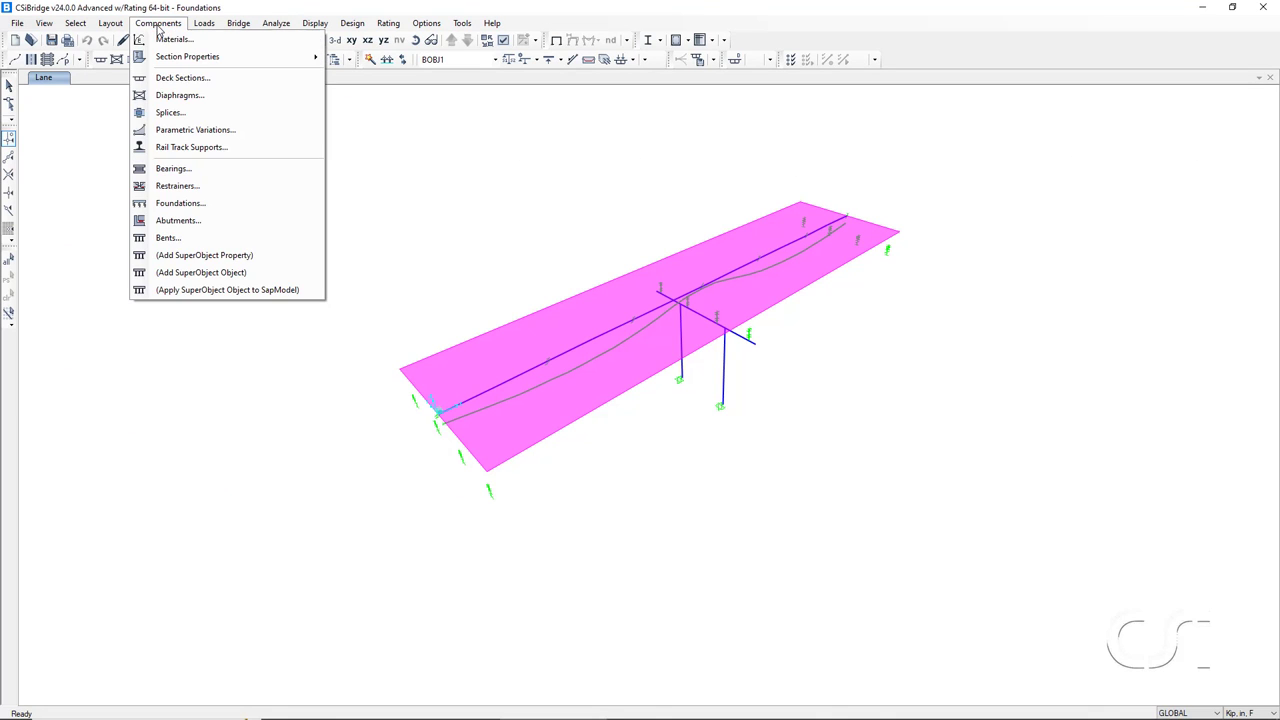
{"action": "left_click", "coordinate": [215, 204]}
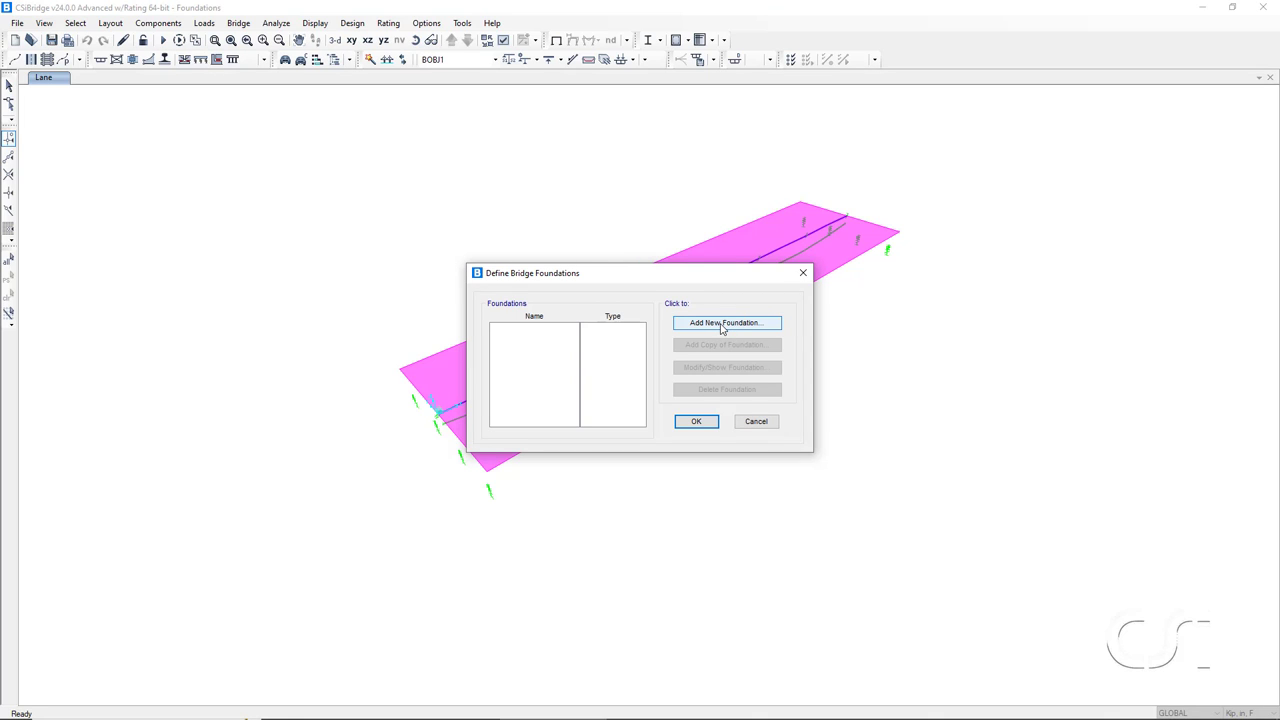
{"action": "left_click", "coordinate": [722, 325]}
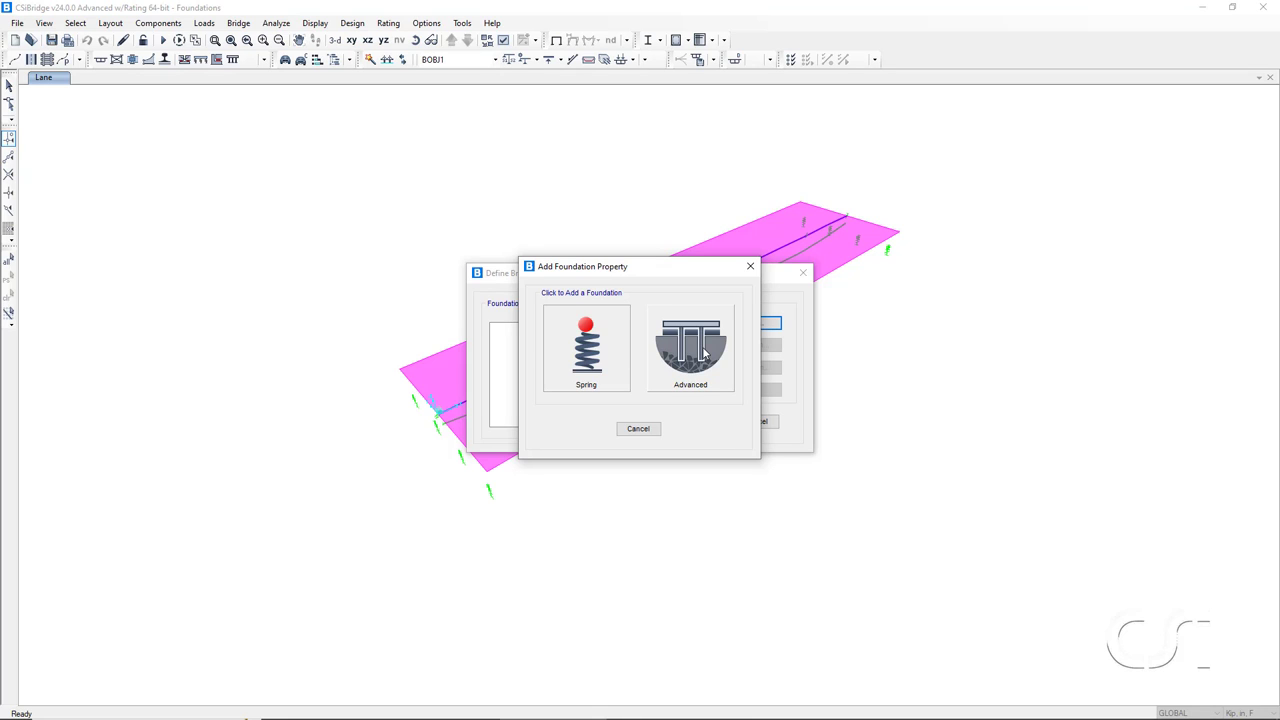
- Try a Spring foundation, compare Link/Support Property with User Definition, then cancel it unsaved
{"action": "left_click", "coordinate": [603, 356]}
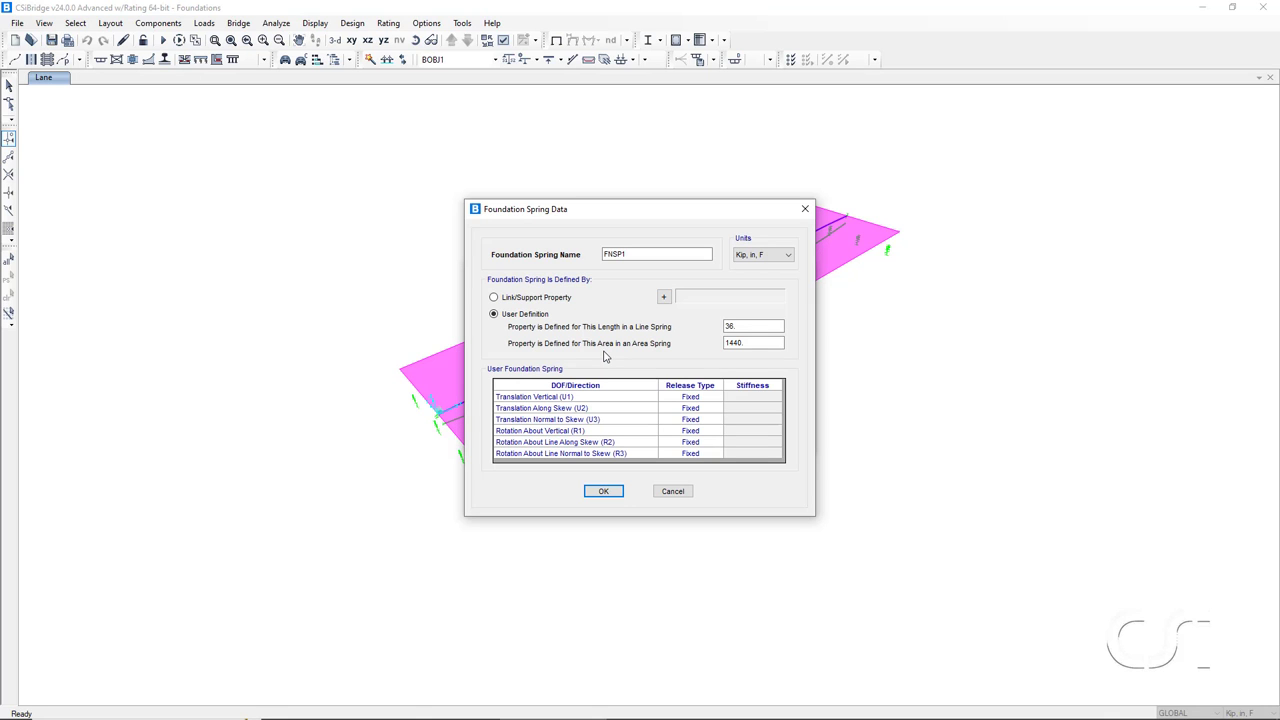
{"action": "left_click", "coordinate": [534, 299]}
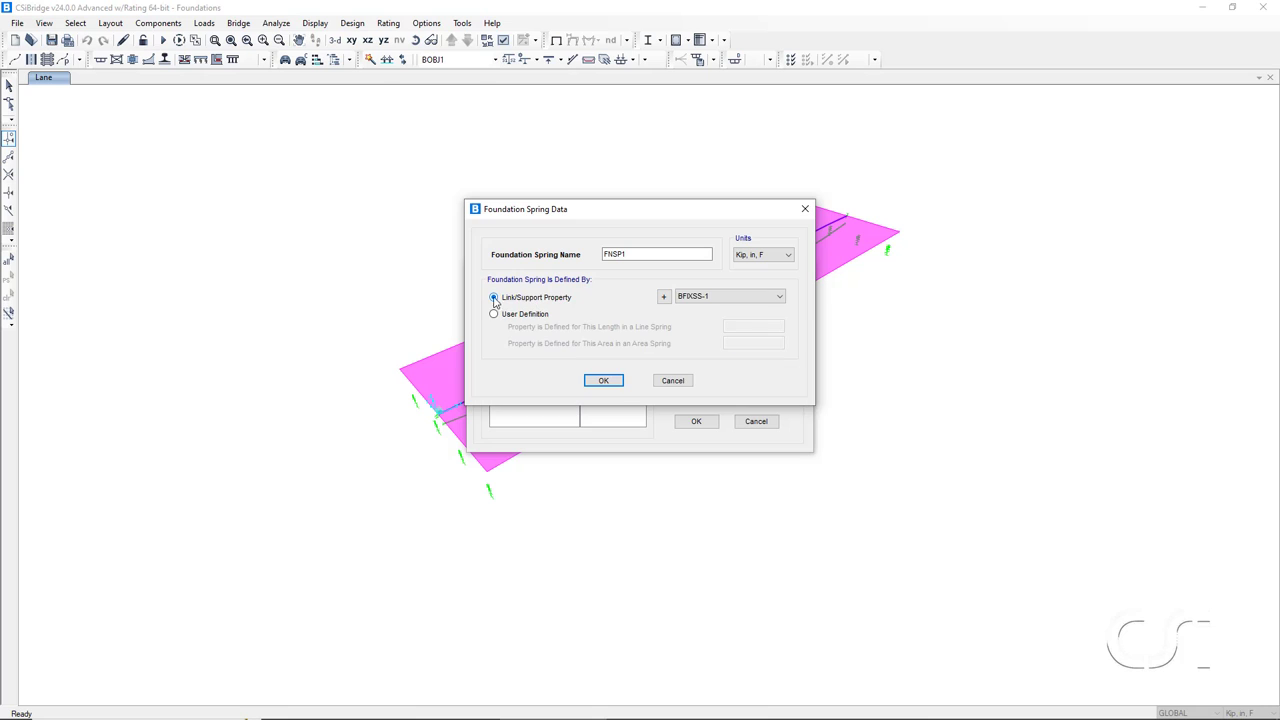
{"action": "left_click", "coordinate": [546, 315]}
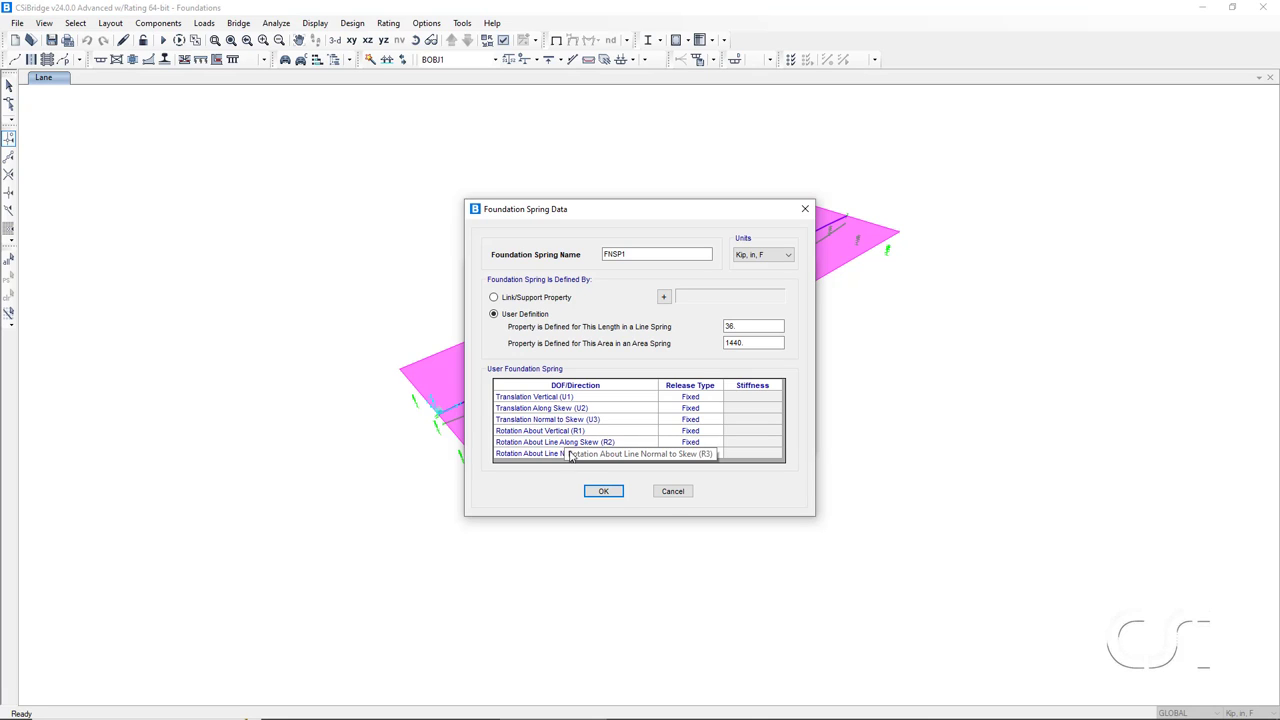
{"action": "left_click", "coordinate": [670, 492]}
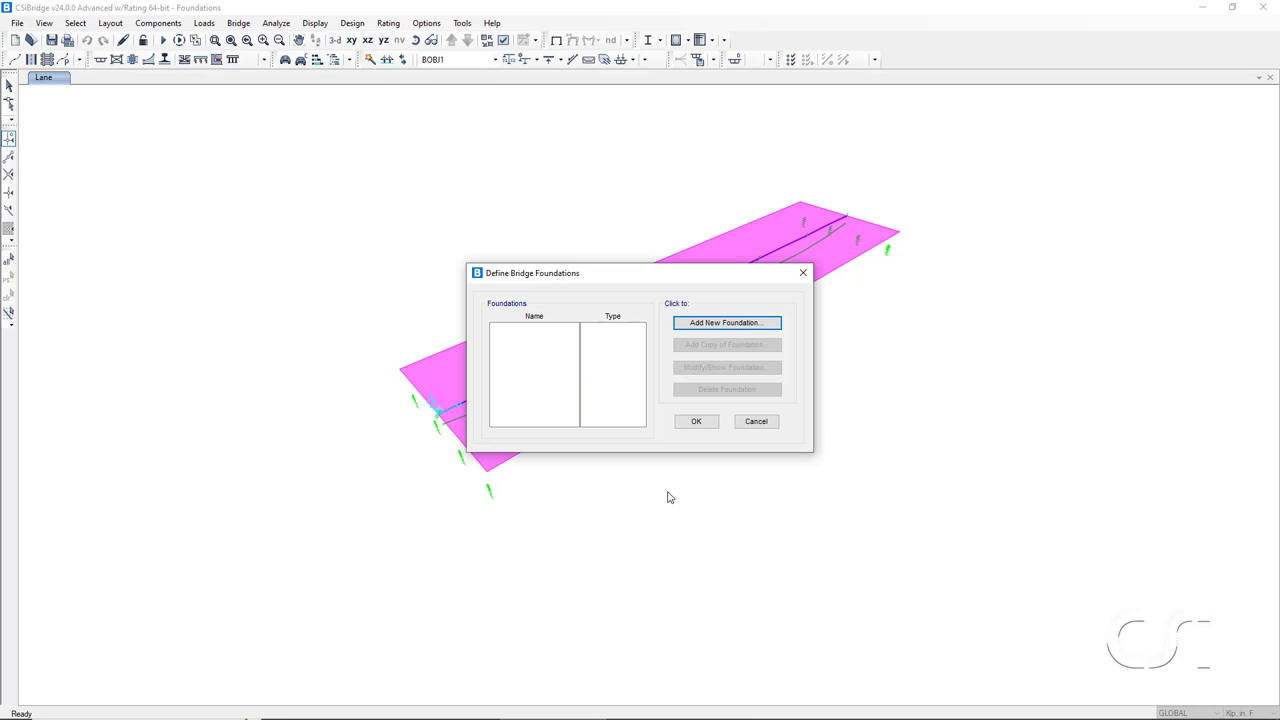
- Start another foundation as the Advanced type and select Pile Group under Deep Footings
{"action": "left_click", "coordinate": [721, 323]}
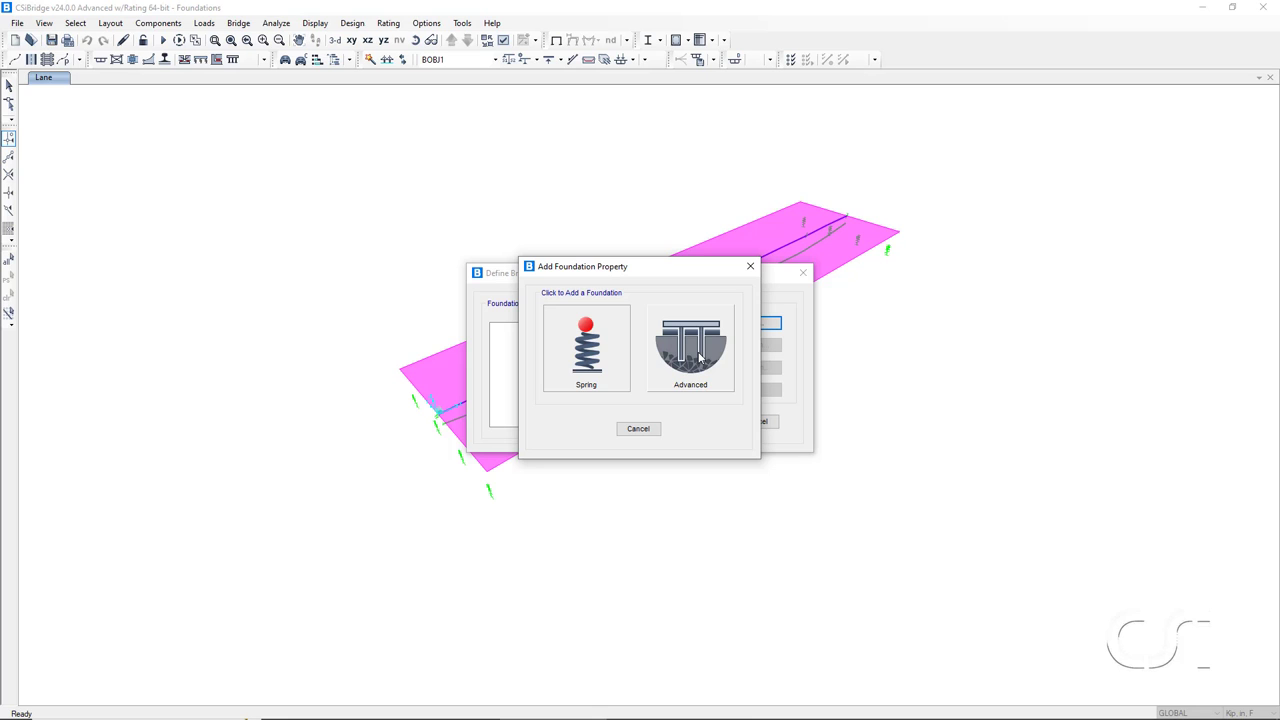
{"action": "left_click", "coordinate": [699, 358]}
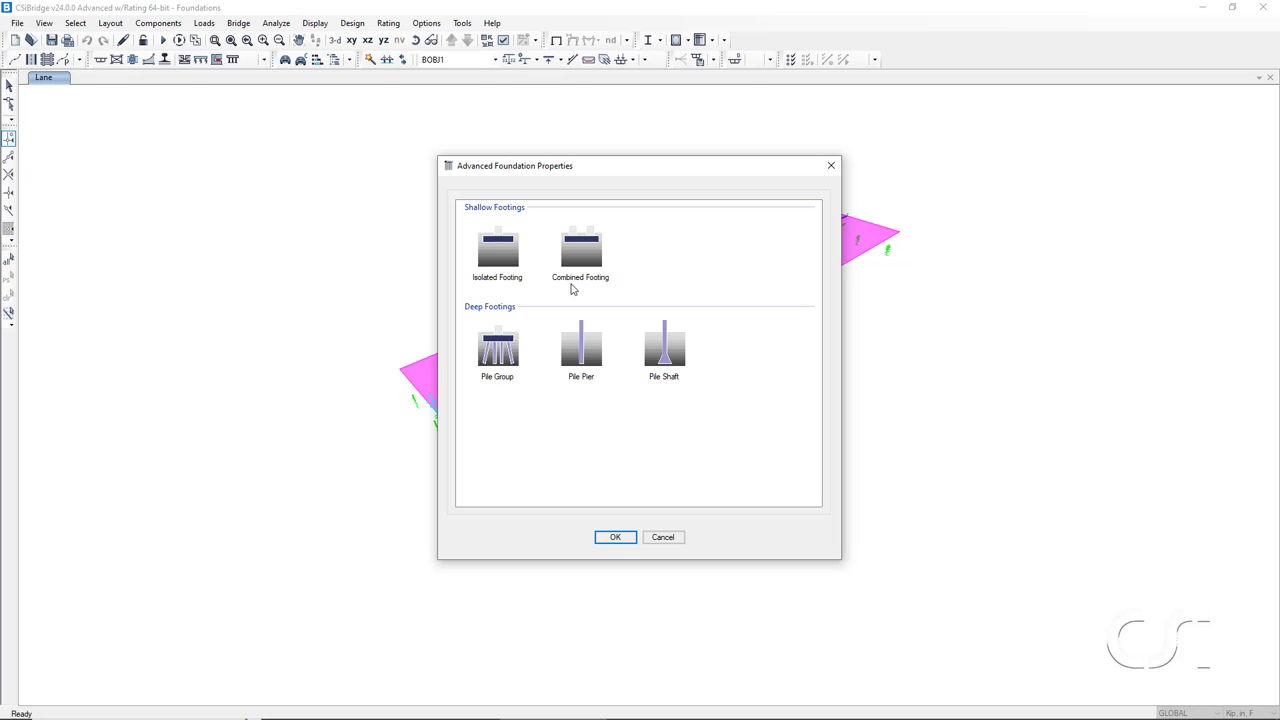
{"action": "left_click", "coordinate": [500, 364]}
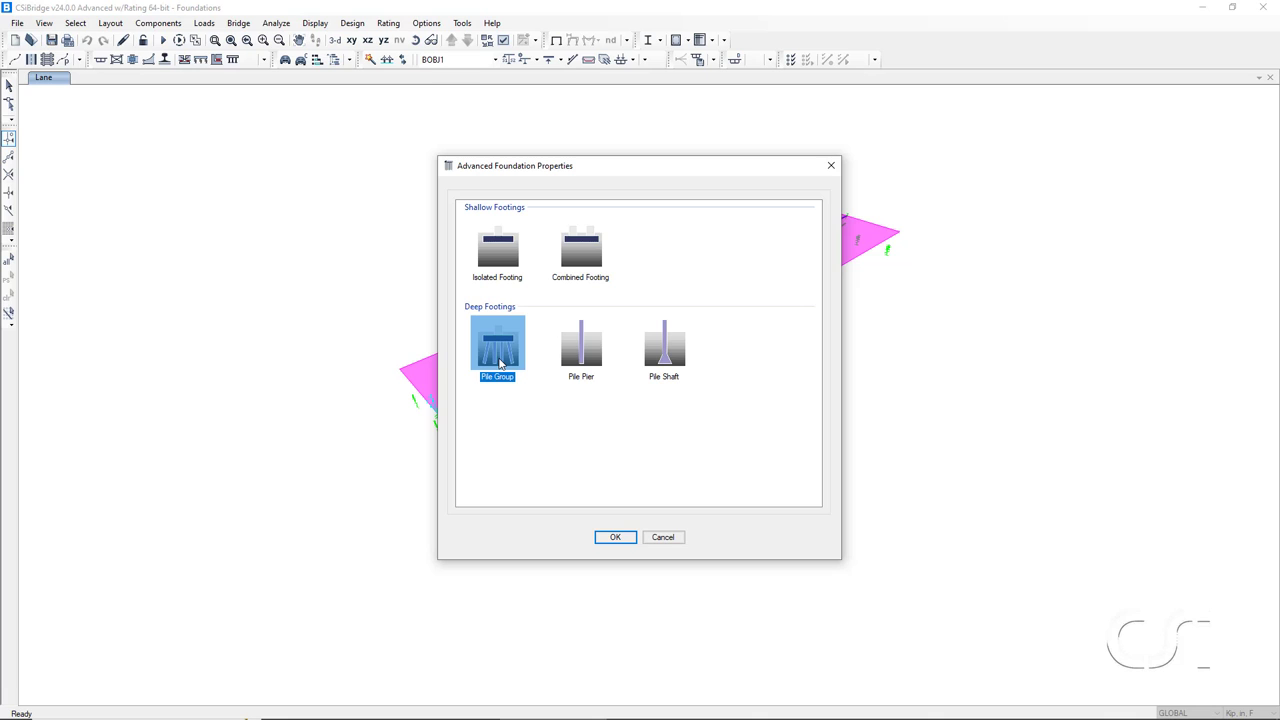
- Name the pile group foundation 'Pile Group Example' and keep 4000Psi as footing material
{"action": "left_click", "coordinate": [615, 539]}
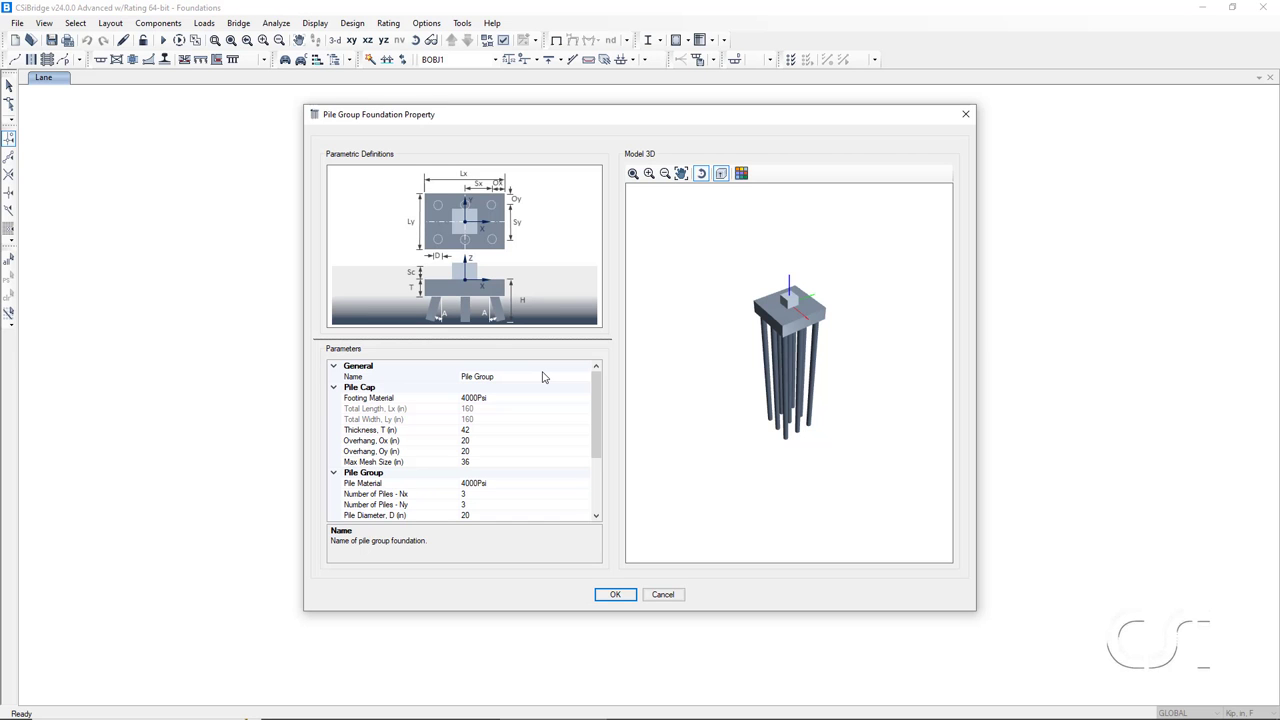
{"action": "left_click", "coordinate": [368, 378]}
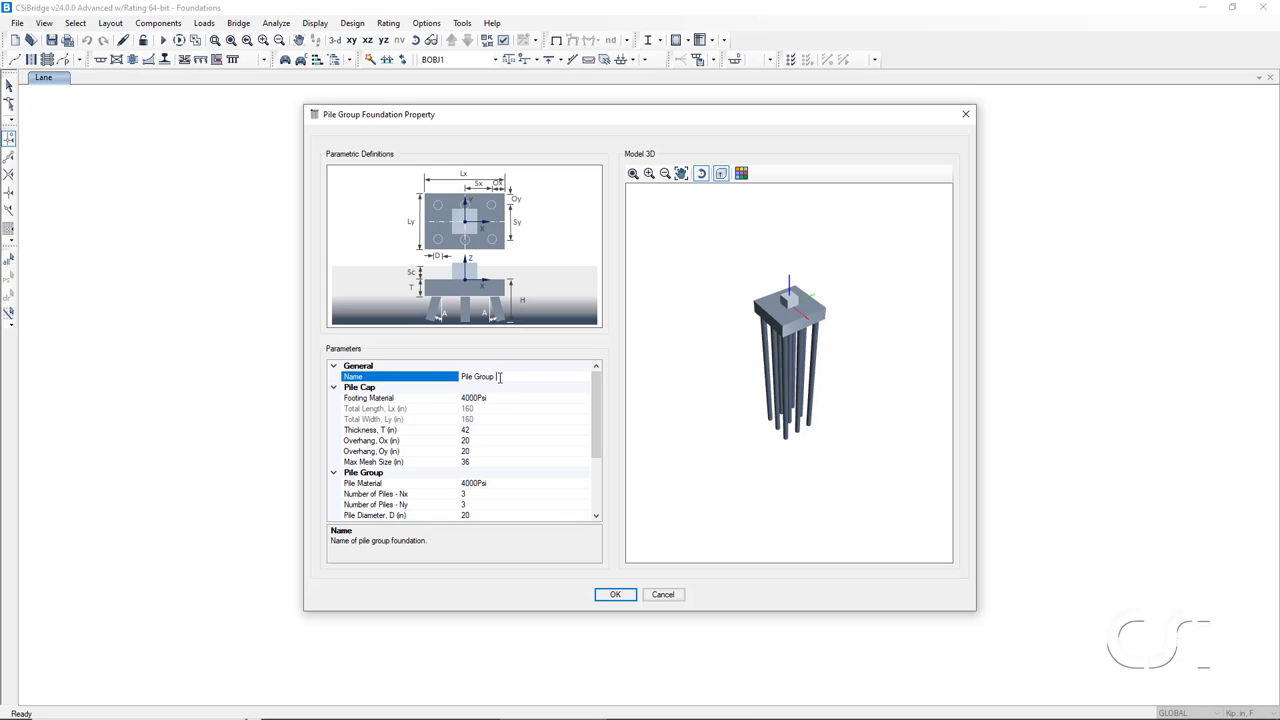
{"action": "type", "text": "B"}
{"action": "type", "text": "xamp"}
{"action": "type", "text": "le"}
{"action": "left_click", "coordinate": [386, 403]}
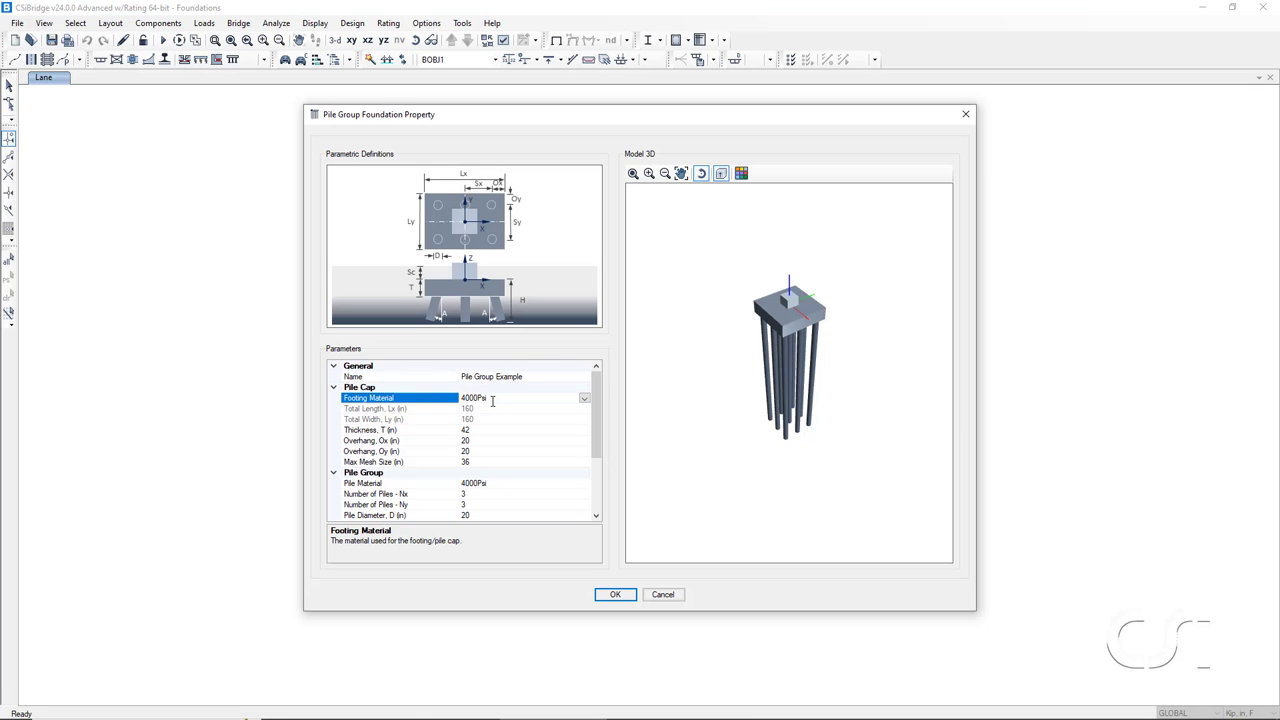
{"action": "left_click", "coordinate": [583, 398]}
{"action": "left_click", "coordinate": [535, 412]}
- Review the pile cap length, width, 42 in thickness, 20 in overhangs and max mesh size
{"action": "left_click", "coordinate": [374, 410]}
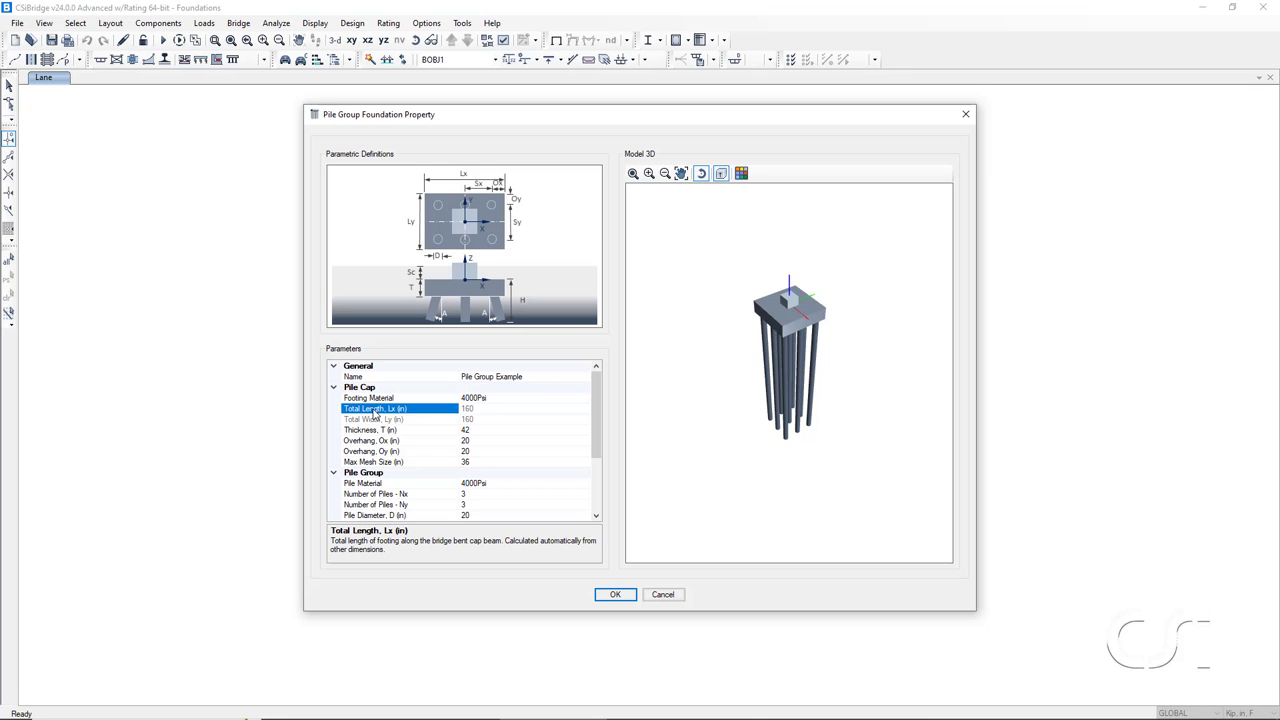
{"action": "left_click", "coordinate": [372, 421]}
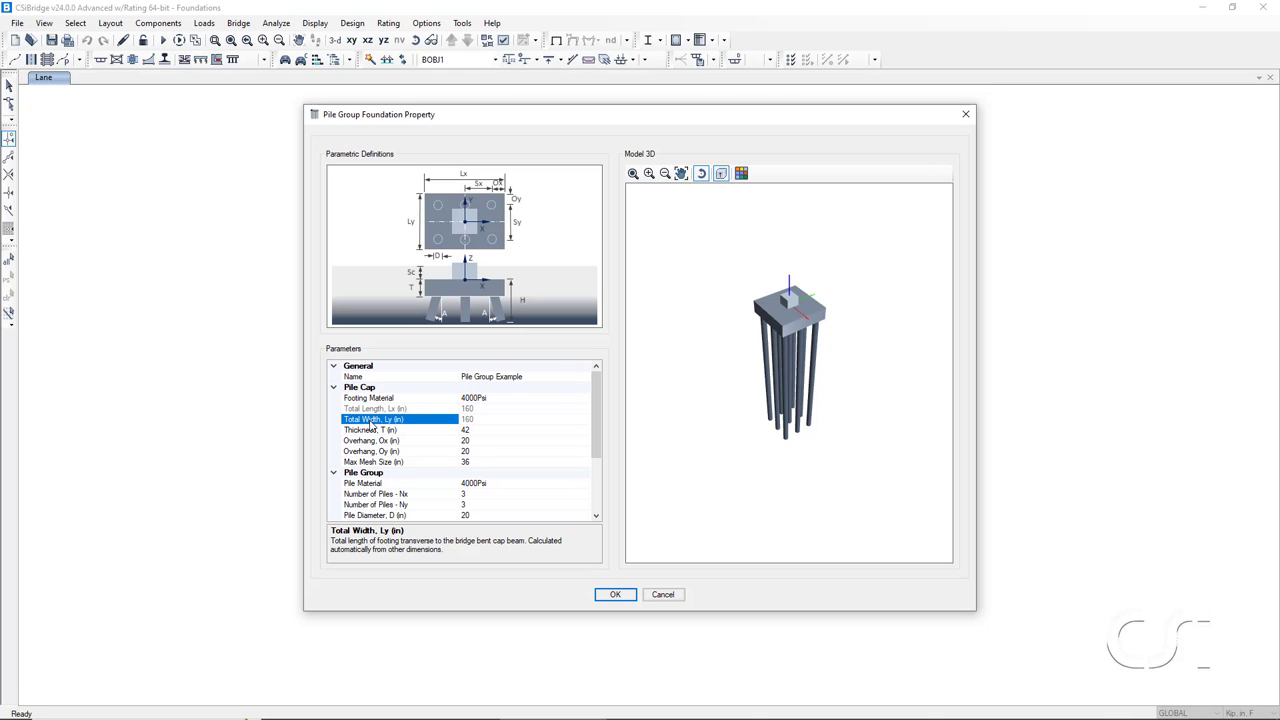
{"action": "left_click", "coordinate": [359, 432]}
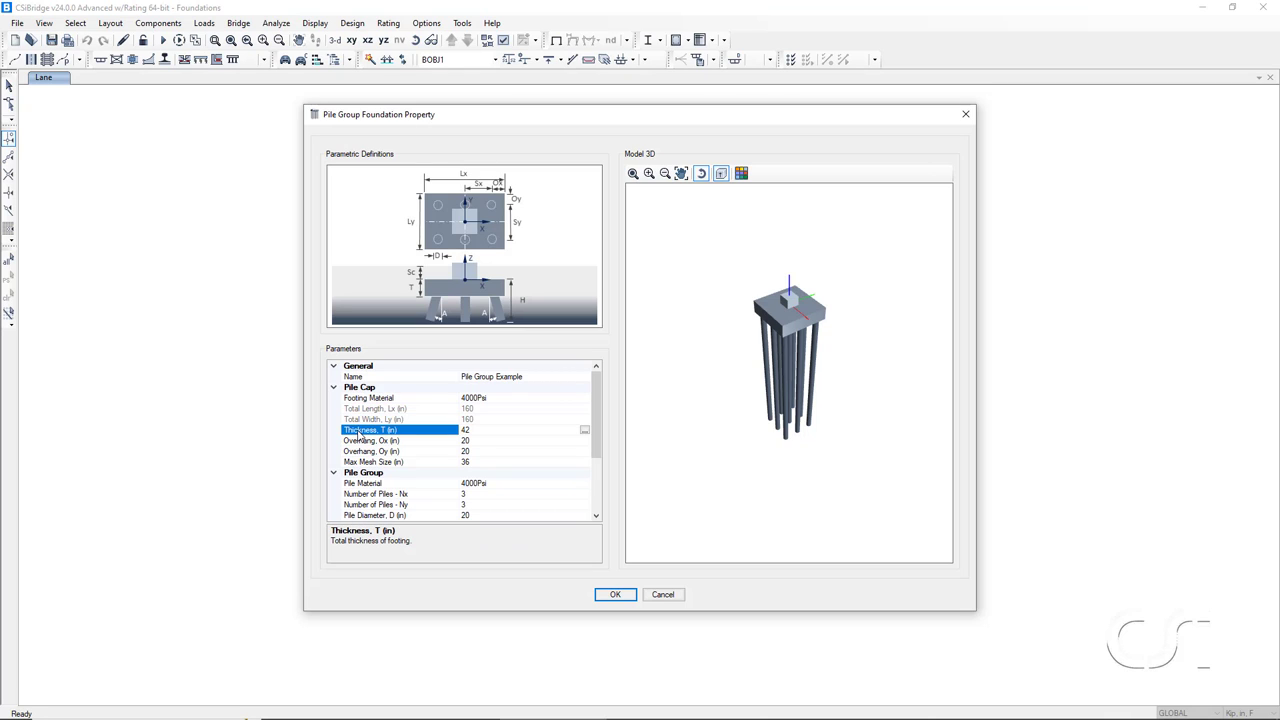
{"action": "left_click", "coordinate": [397, 443]}
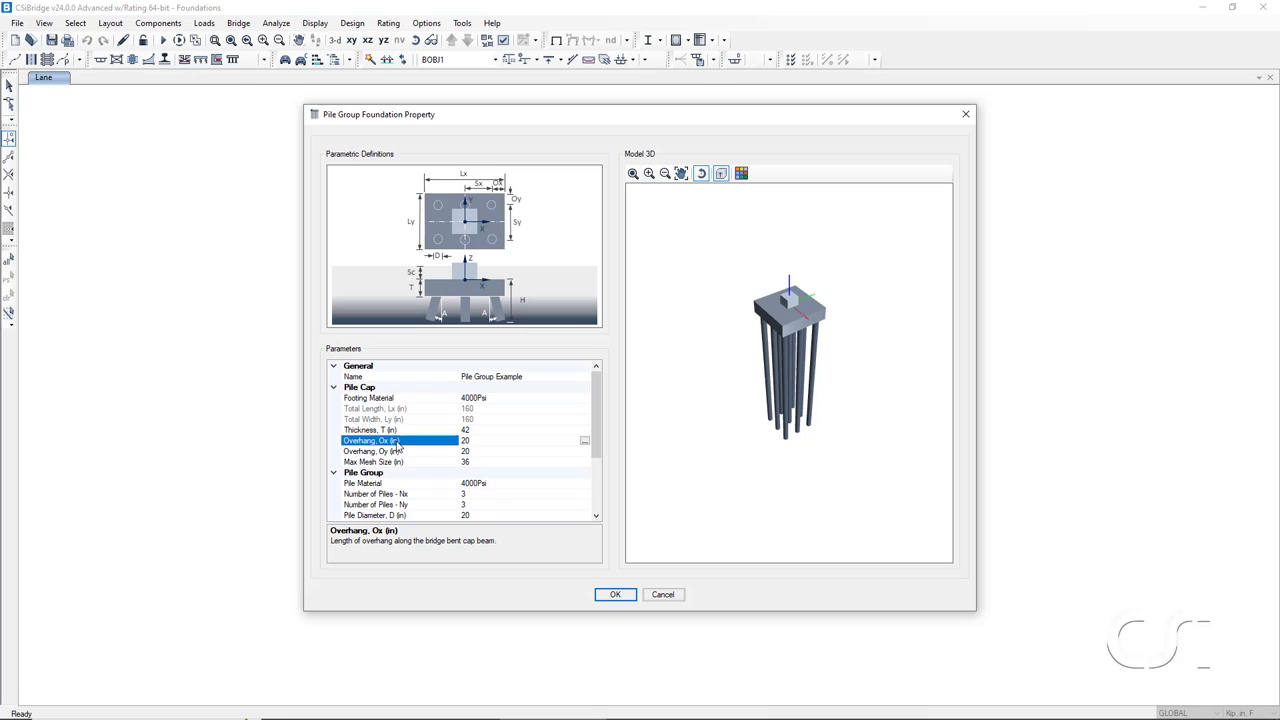
{"action": "left_click", "coordinate": [395, 453]}
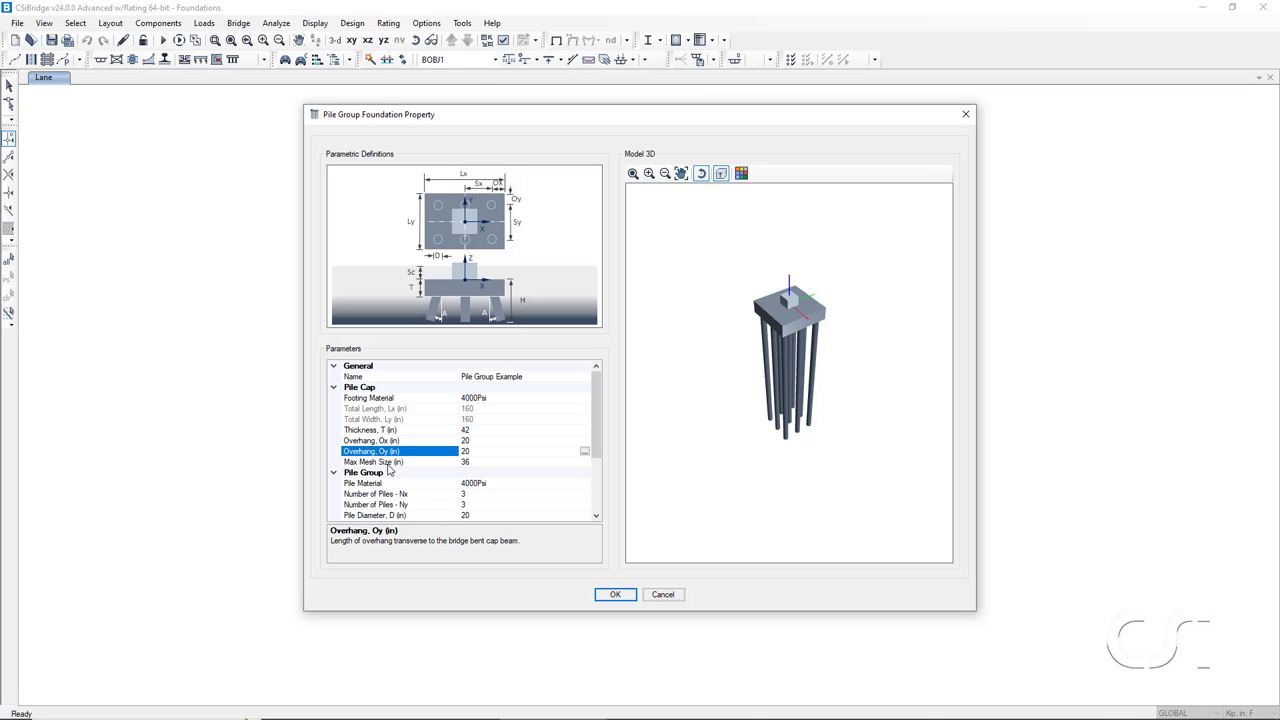
{"action": "left_click", "coordinate": [389, 463]}
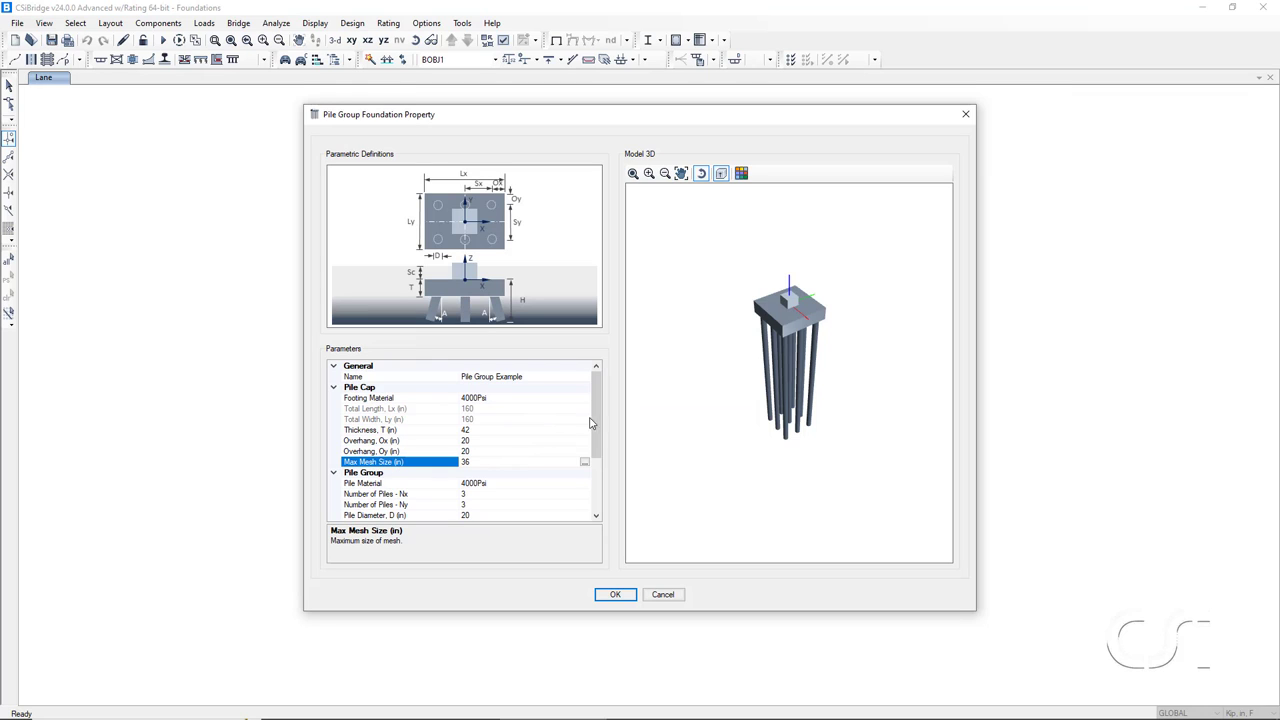
{"action": "left_click_drag", "start_coordinate": [597, 419], "coordinate": [587, 464]}
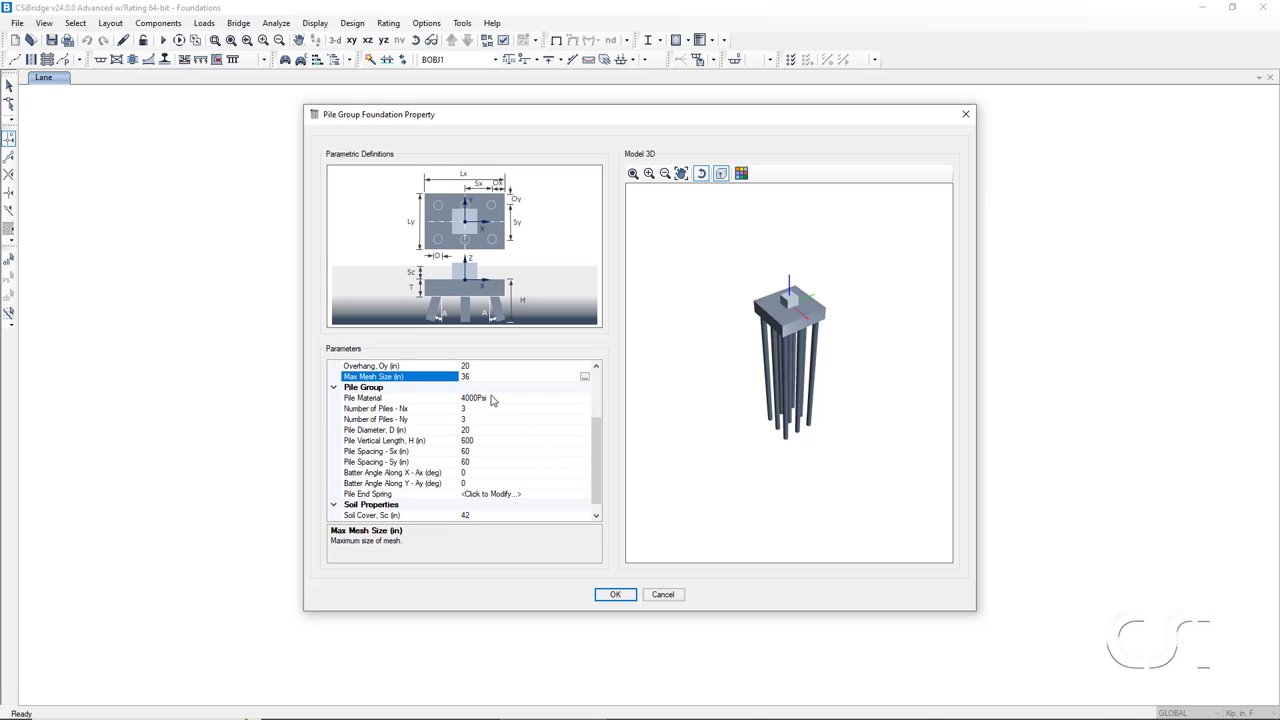
{"action": "left_click", "coordinate": [387, 400]}
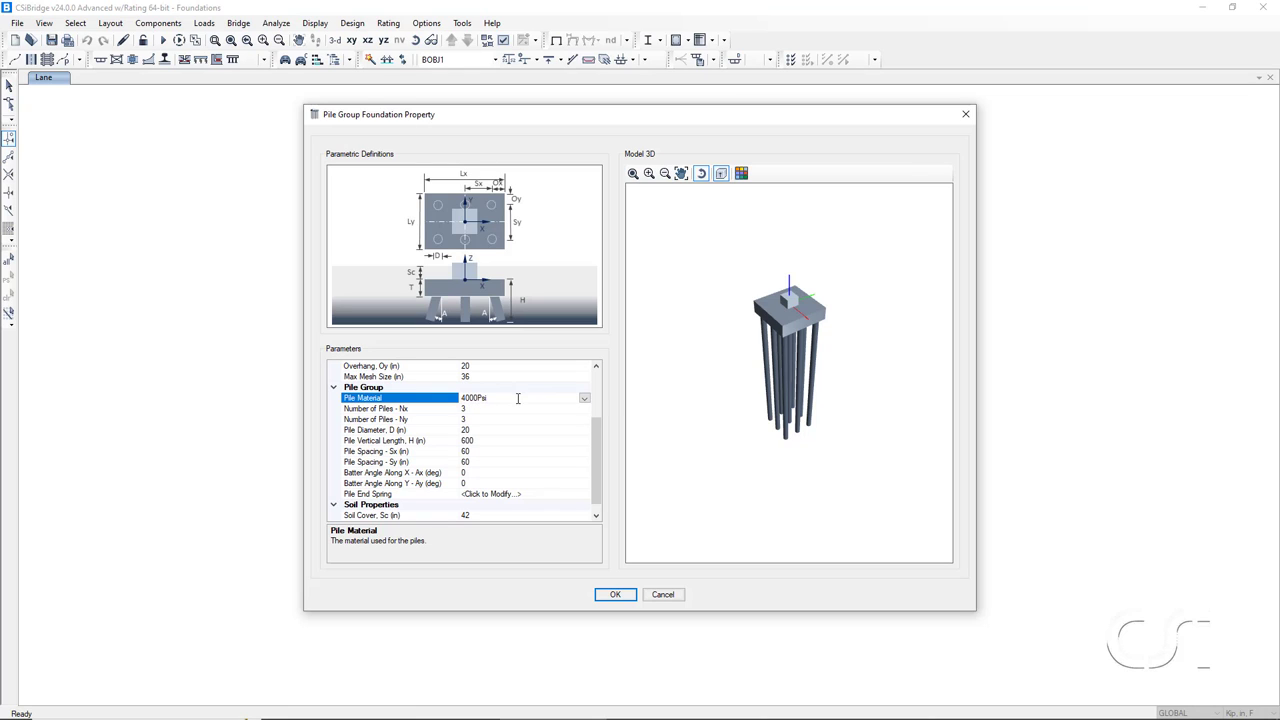
{"action": "left_click", "coordinate": [403, 409]}
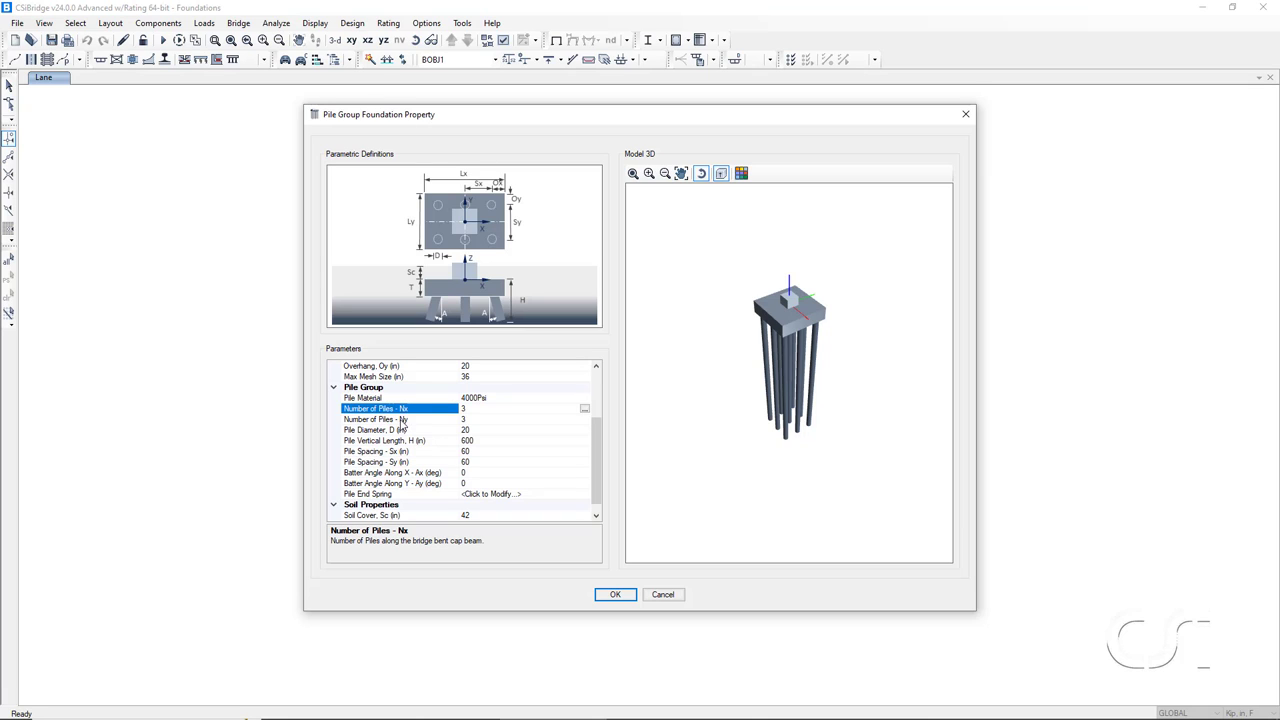
{"action": "left_click", "coordinate": [403, 420]}
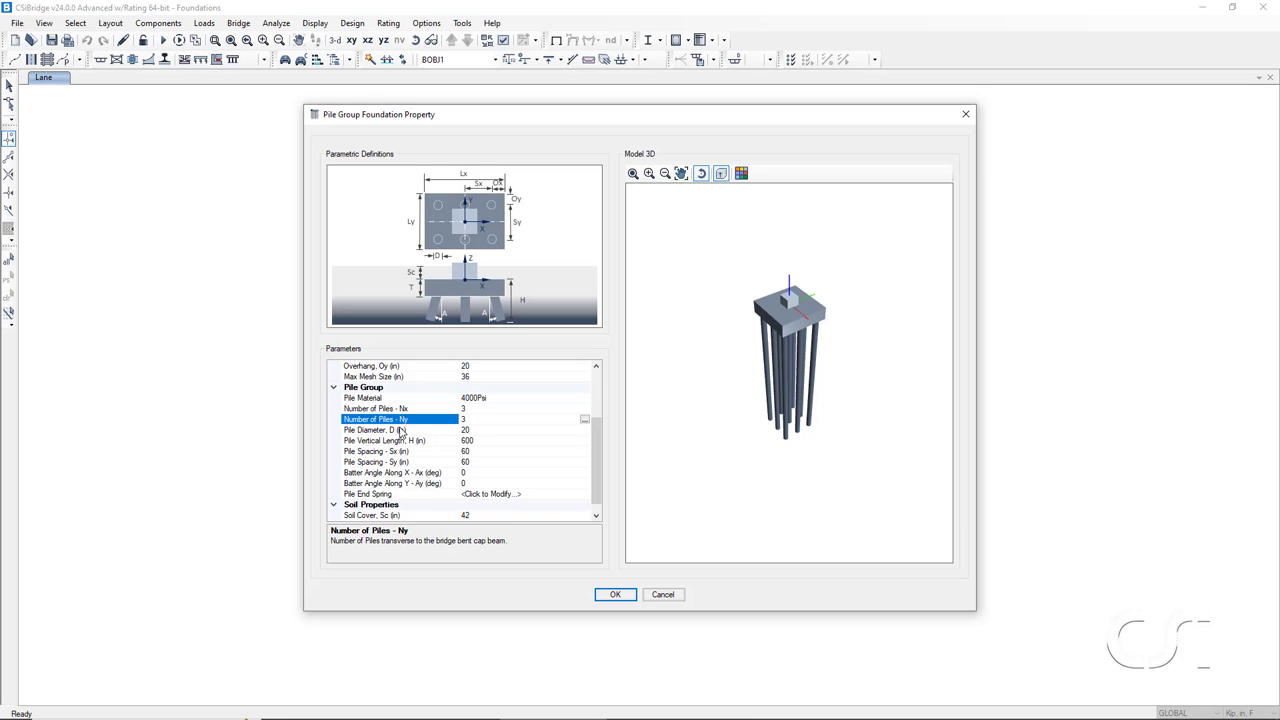
{"action": "left_click", "coordinate": [400, 430]}
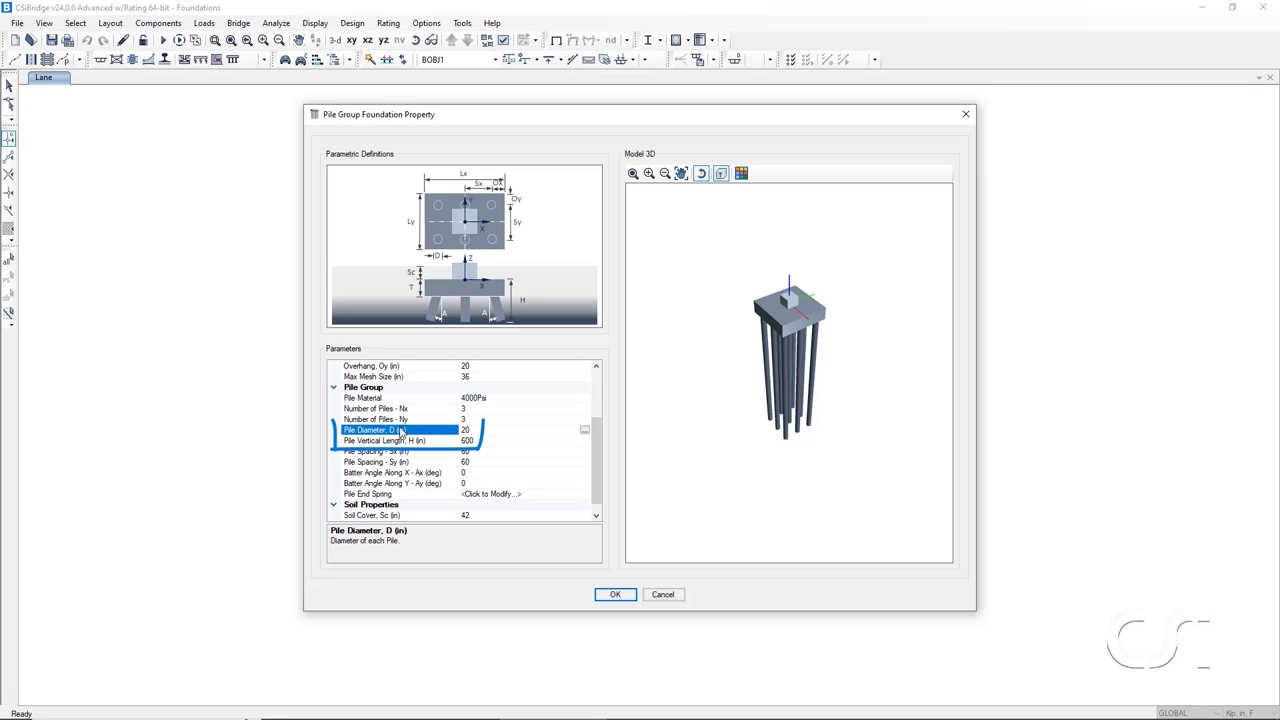
{"action": "left_click", "coordinate": [397, 441]}
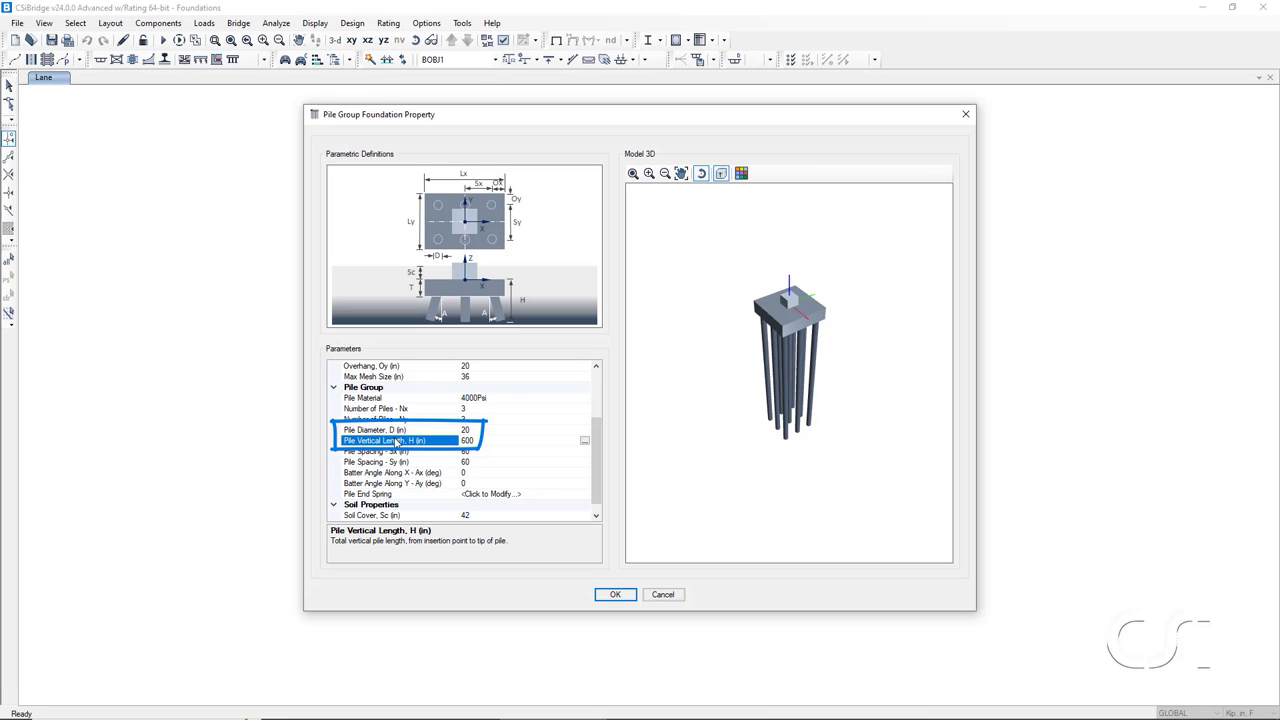
{"action": "left_click", "coordinate": [398, 452]}
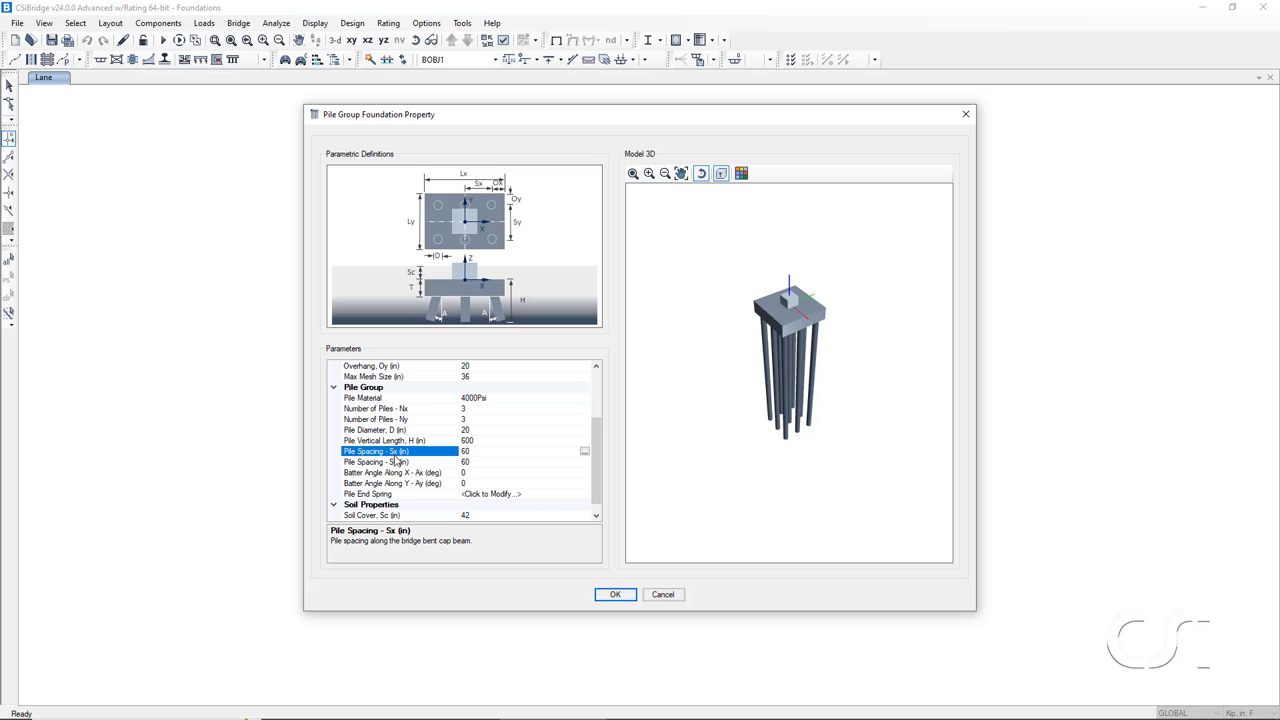
{"action": "left_click", "coordinate": [397, 463]}
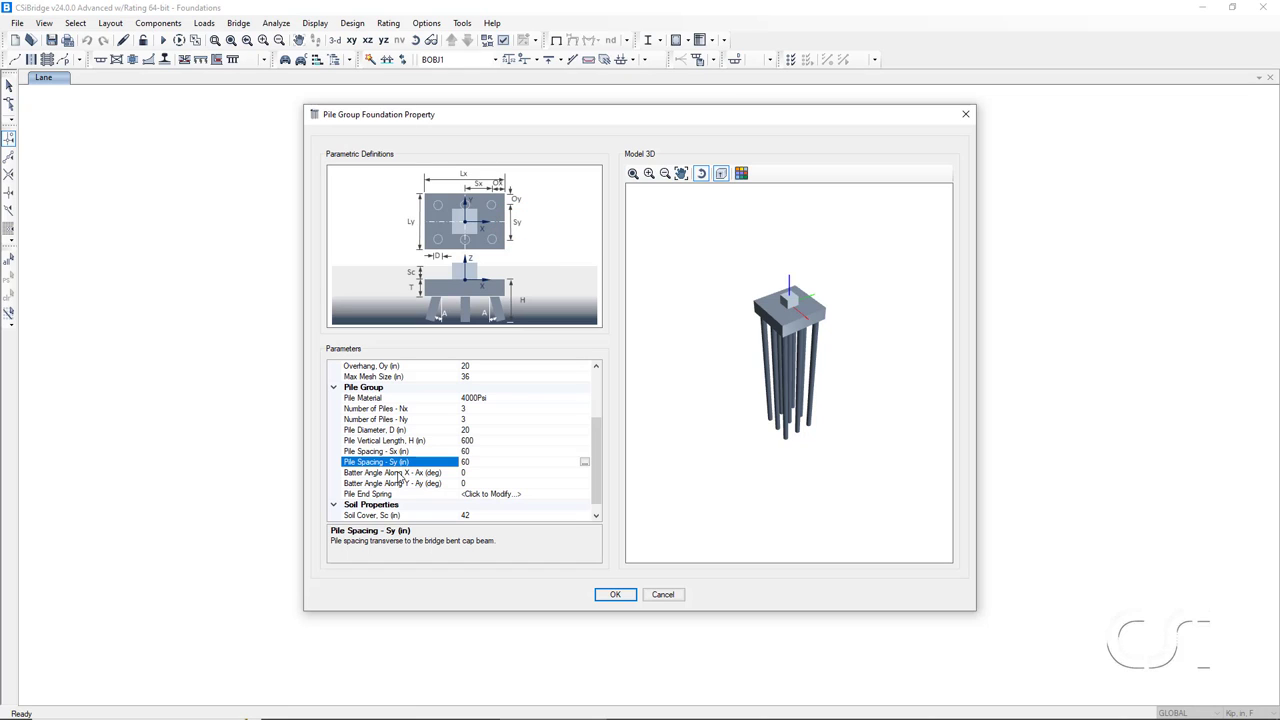
{"action": "left_click", "coordinate": [398, 475]}
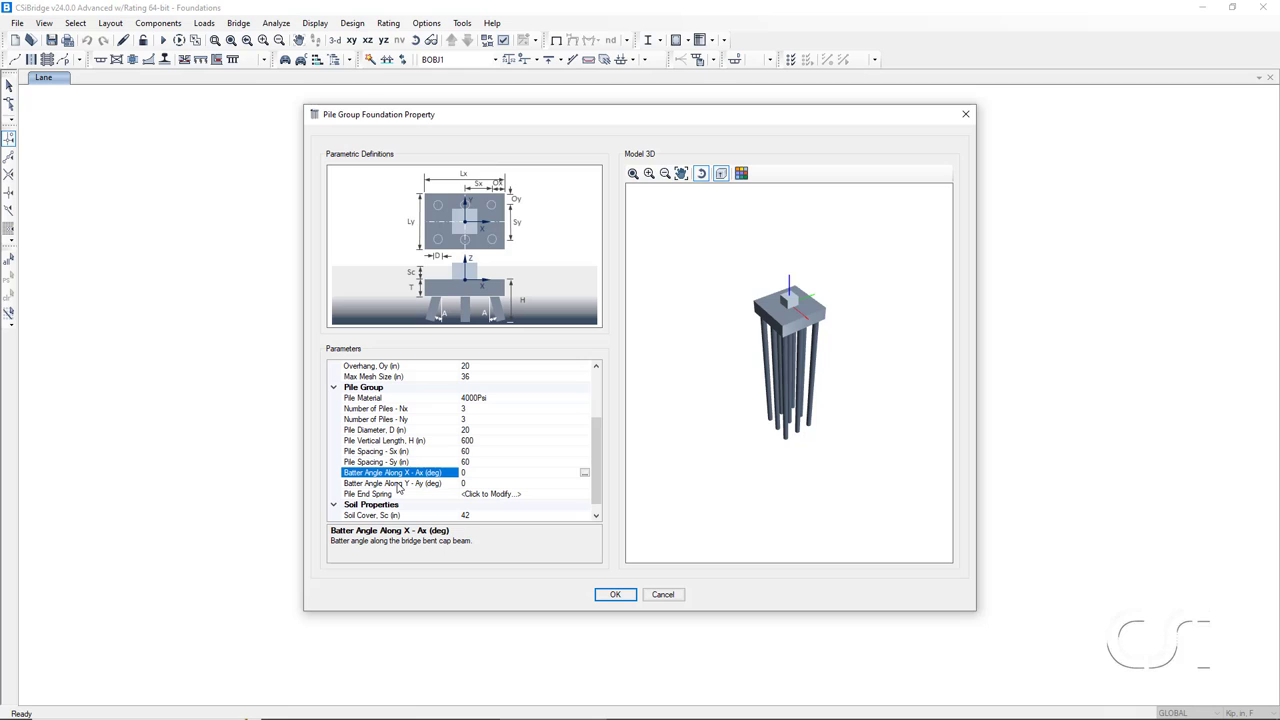
{"action": "left_click", "coordinate": [398, 484]}
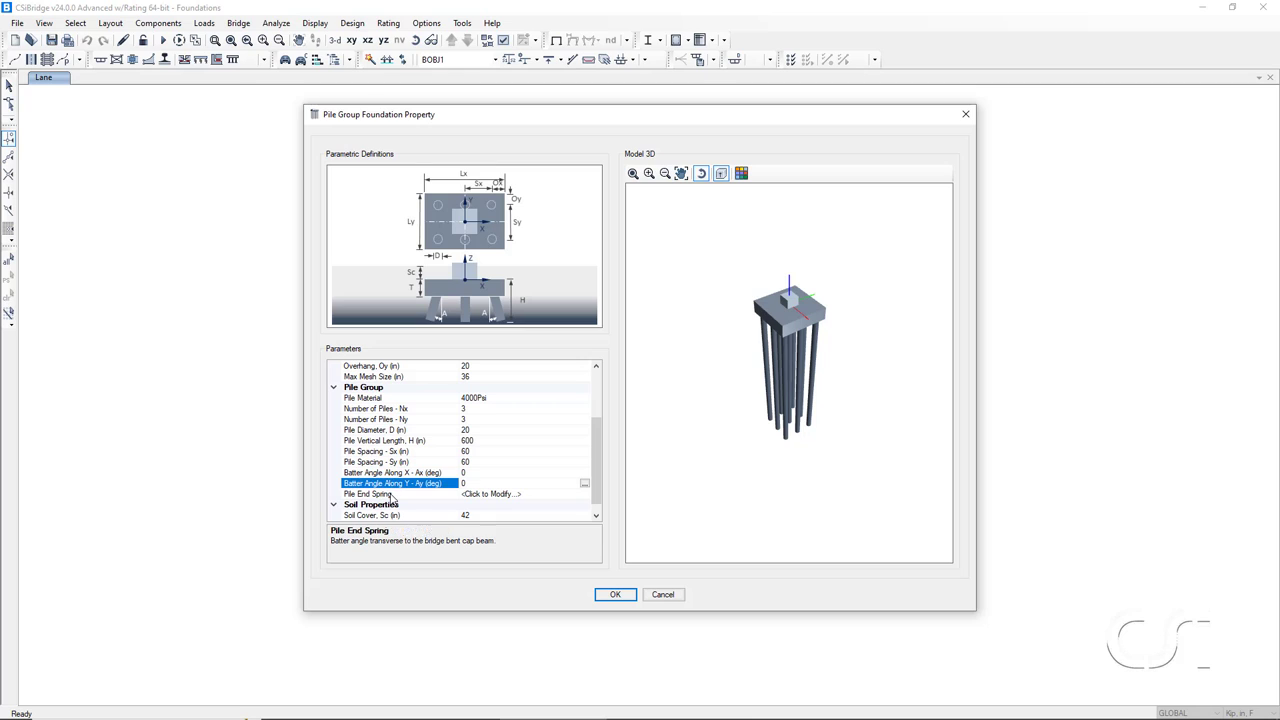
{"action": "left_click", "coordinate": [391, 494]}
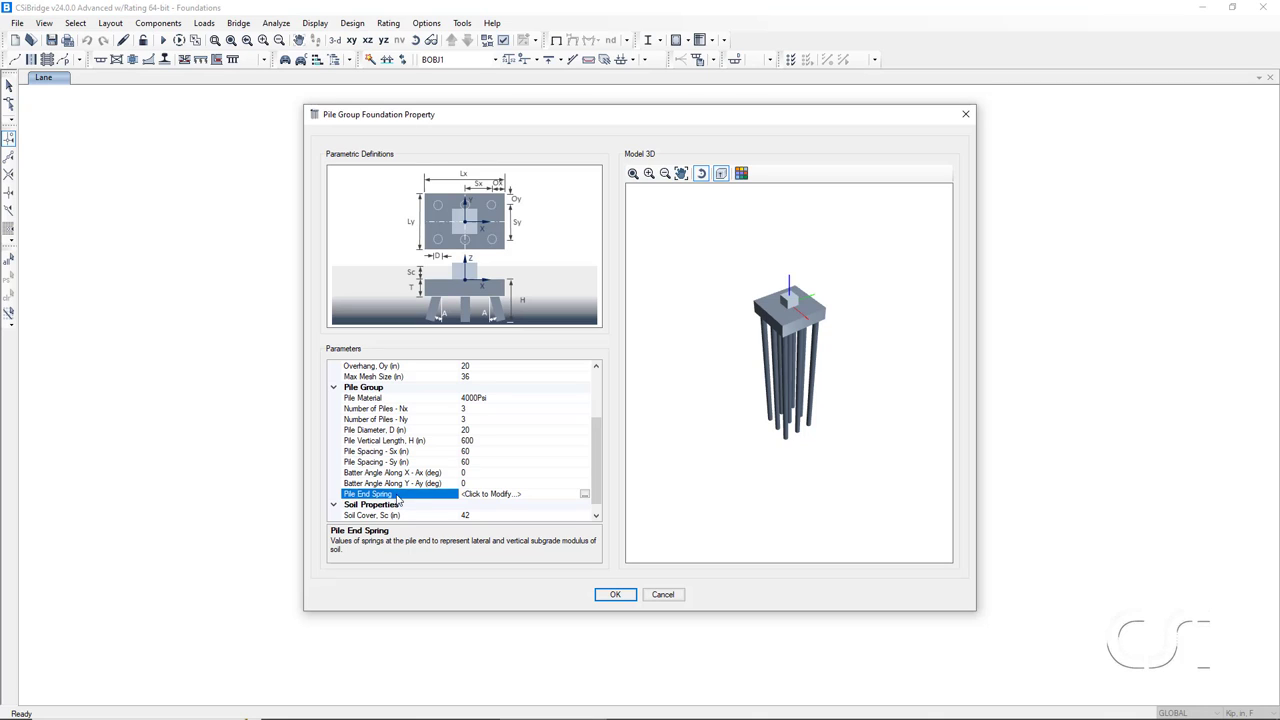
- Set the pile end spring's Ux, Uy, Rx and Ry restraints to Free
{"action": "left_click", "coordinate": [584, 494]}
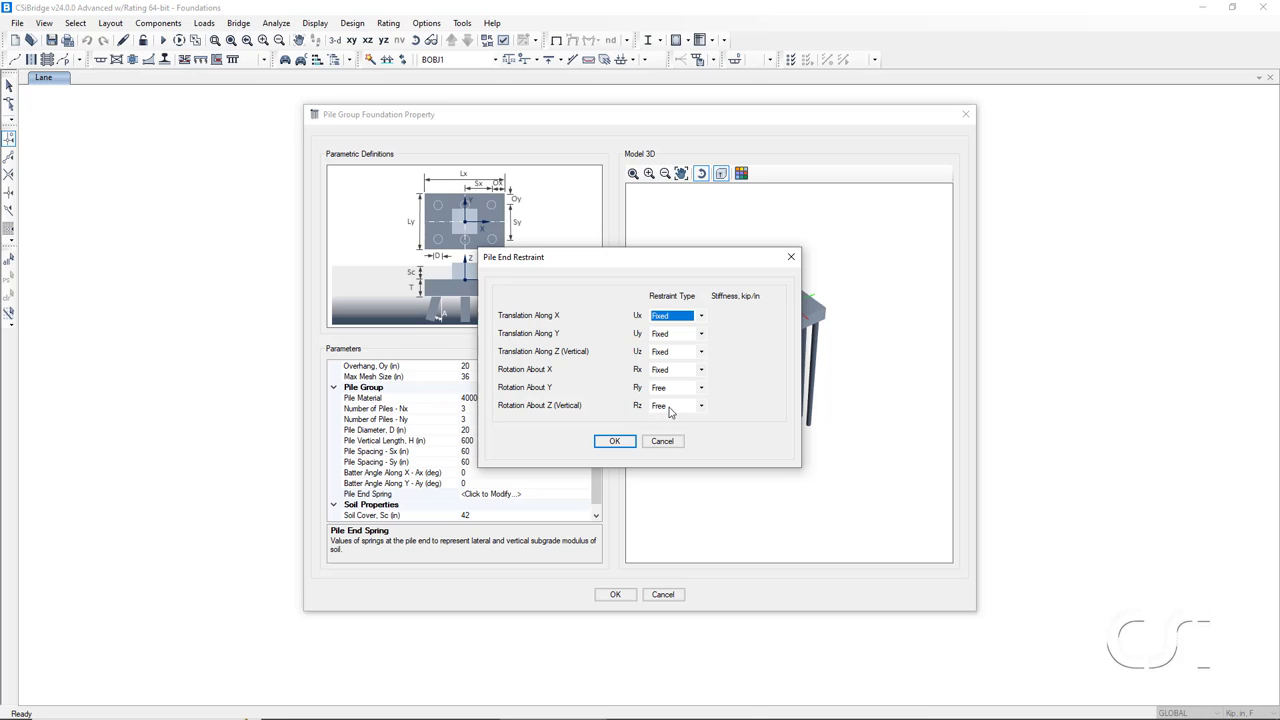
{"action": "left_click", "coordinate": [702, 316]}
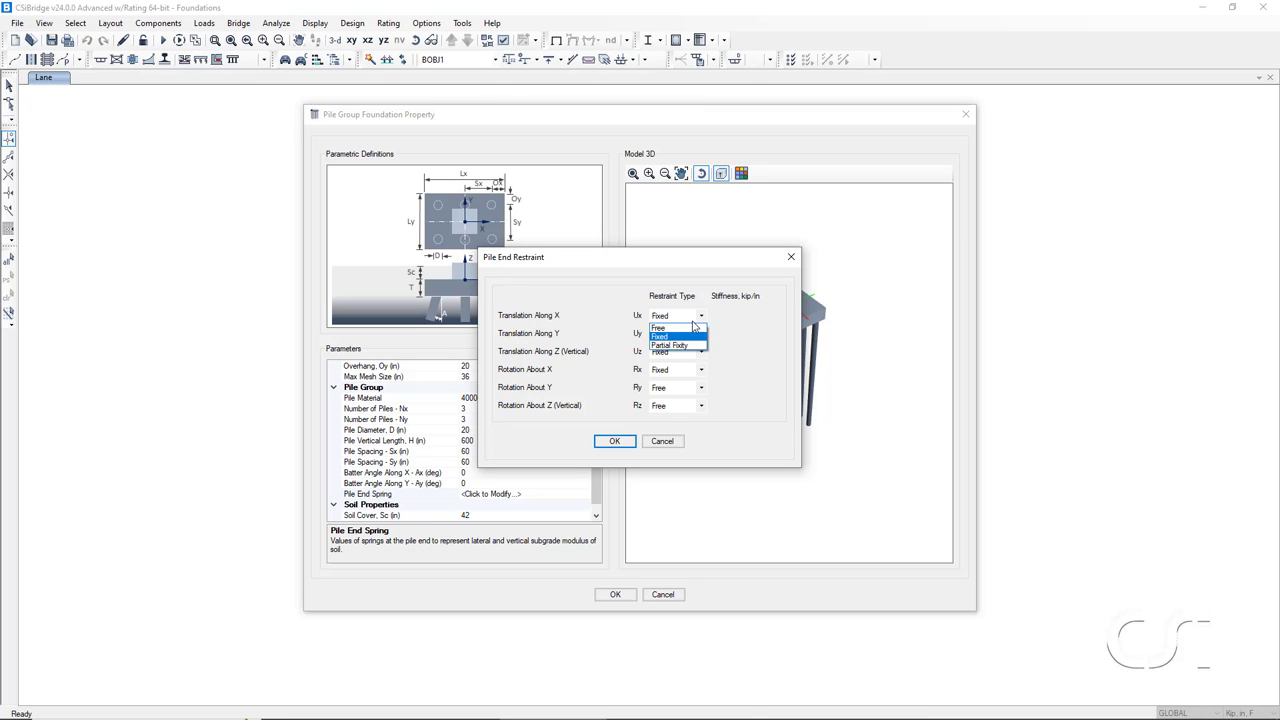
{"action": "left_click", "coordinate": [700, 336]}
{"action": "left_click", "coordinate": [702, 337]}
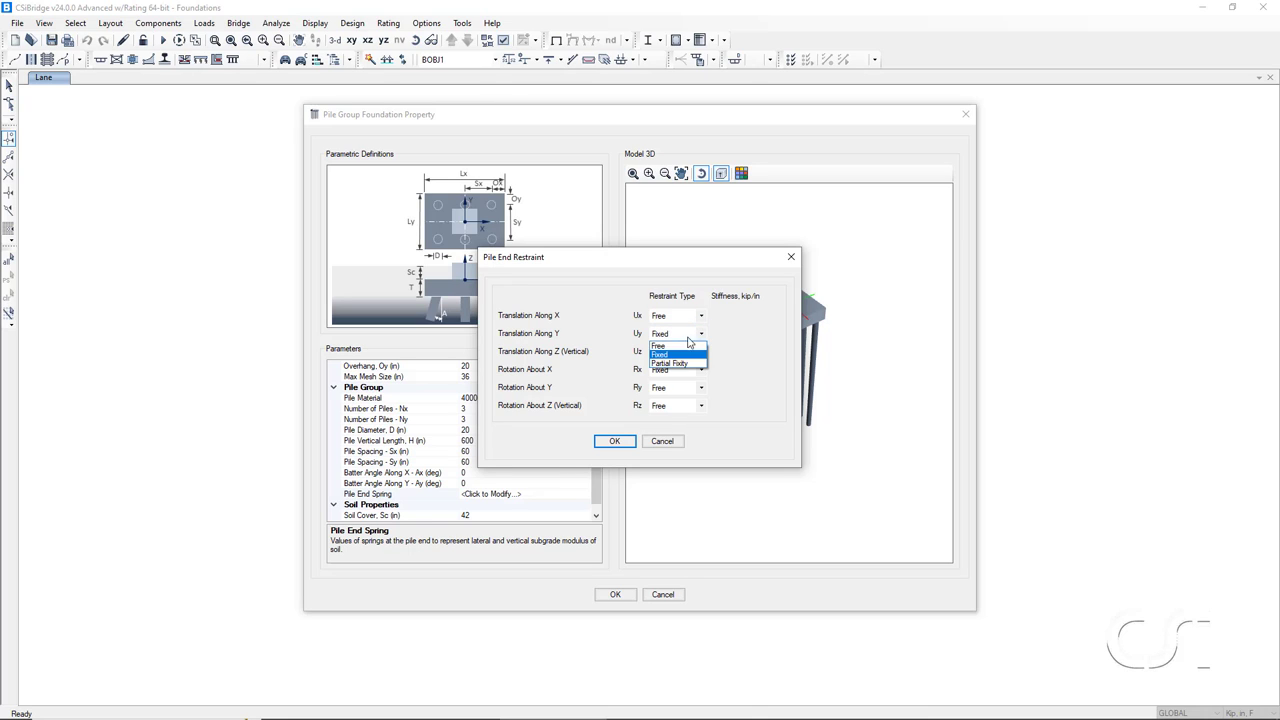
{"action": "left_click", "coordinate": [676, 347]}
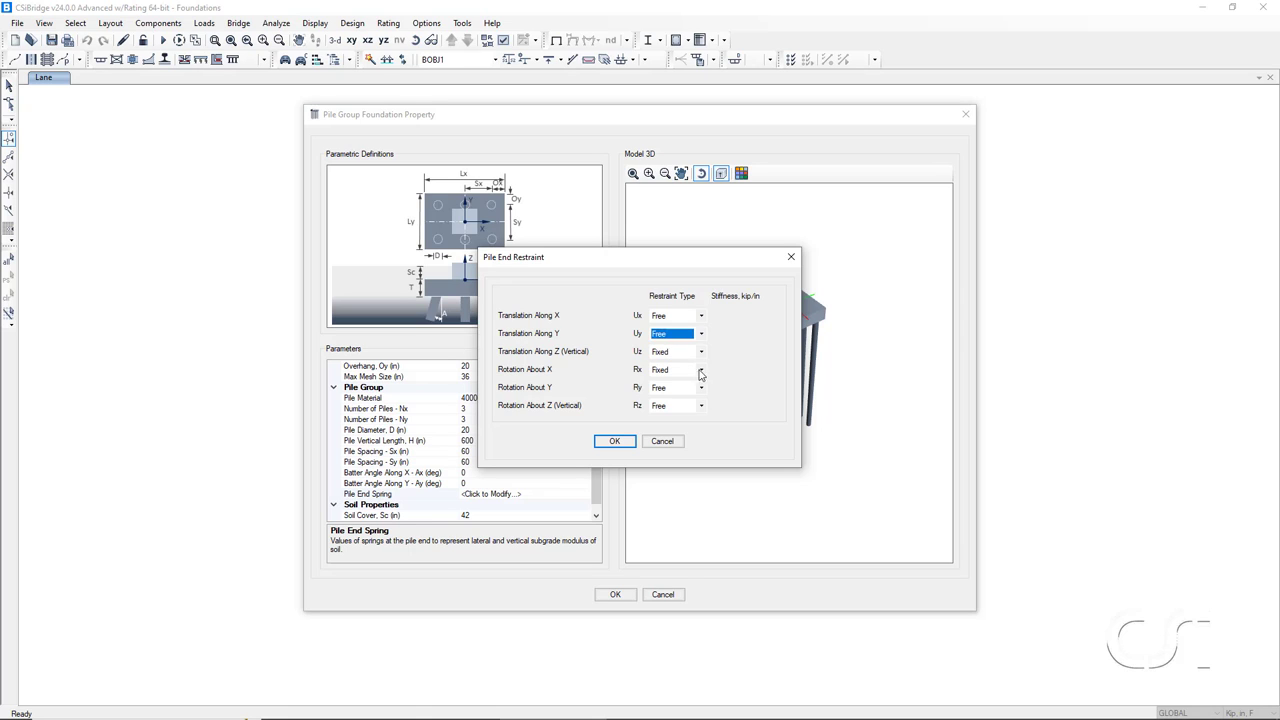
{"action": "left_click", "coordinate": [701, 370]}
{"action": "left_click", "coordinate": [697, 387]}
{"action": "left_click", "coordinate": [699, 388]}
{"action": "left_click", "coordinate": [668, 400]}
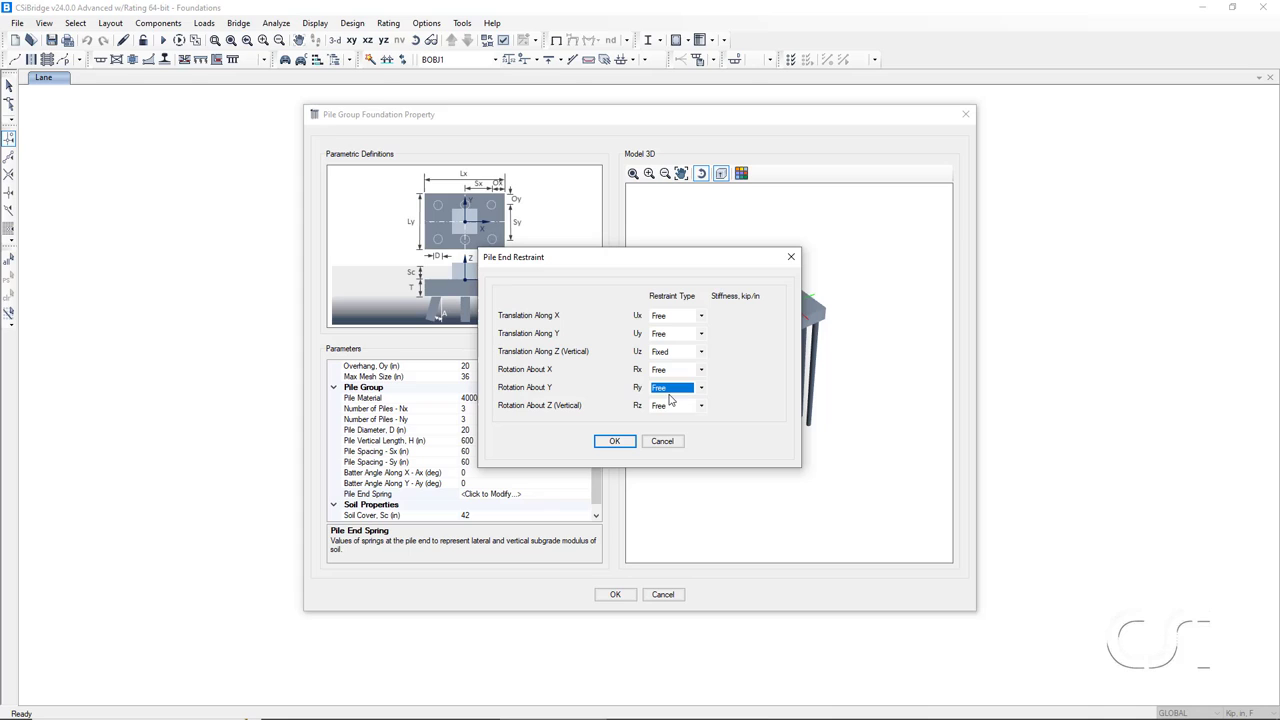
- Give vertical translation Uz partial fixity with stiffness 30 and accept the pile end spring
{"action": "left_click", "coordinate": [701, 353]}
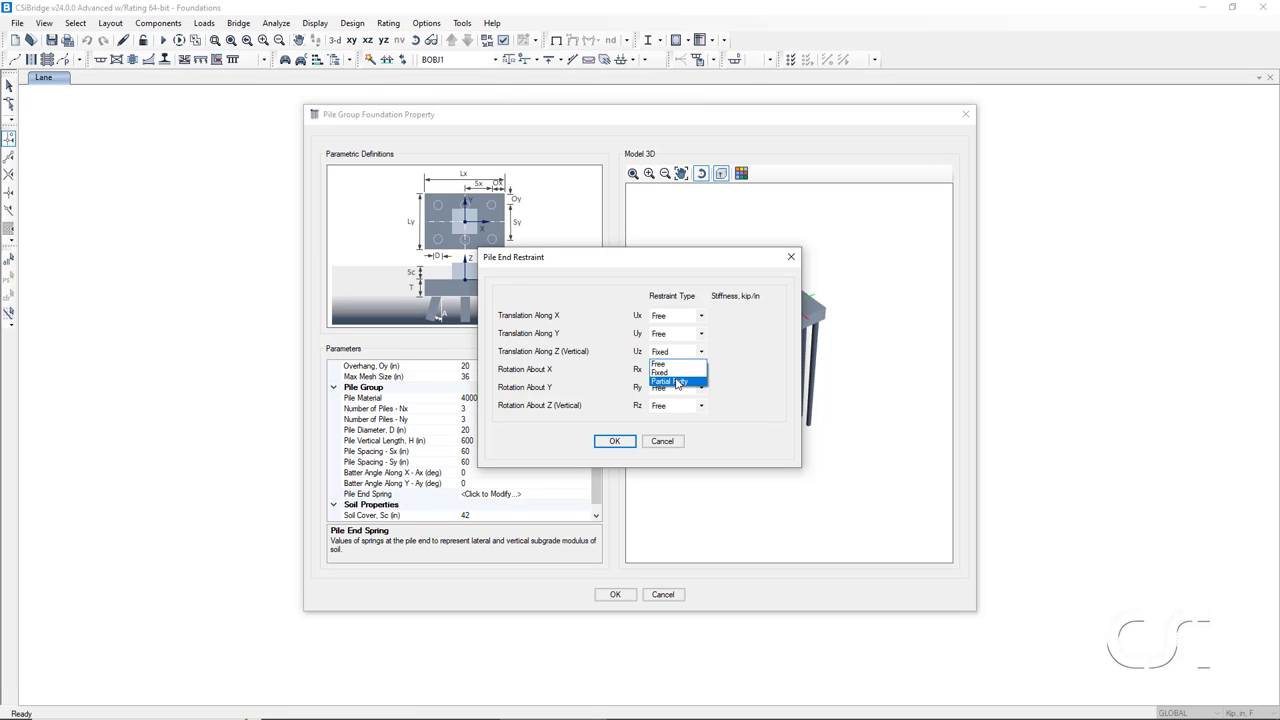
{"action": "left_click", "coordinate": [677, 382]}
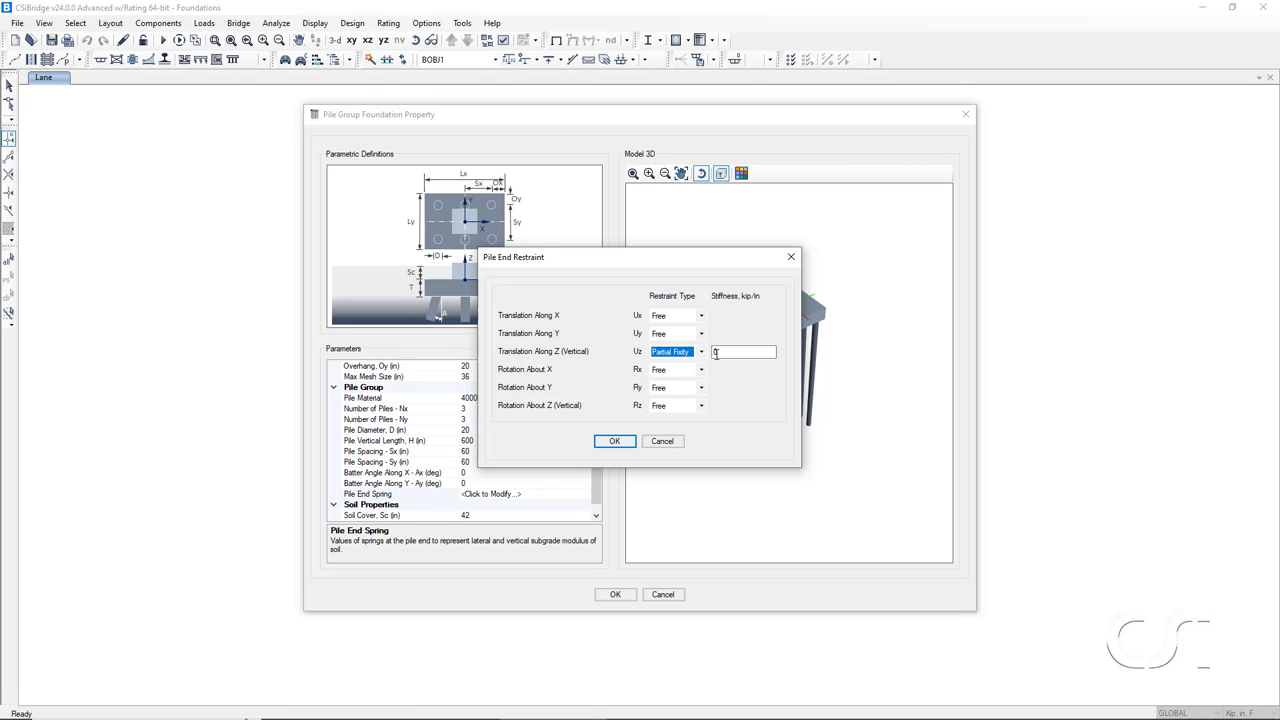
{"action": "left_click", "coordinate": [715, 353]}
{"action": "type", "text": "30"}
{"action": "left_click", "coordinate": [615, 442]}
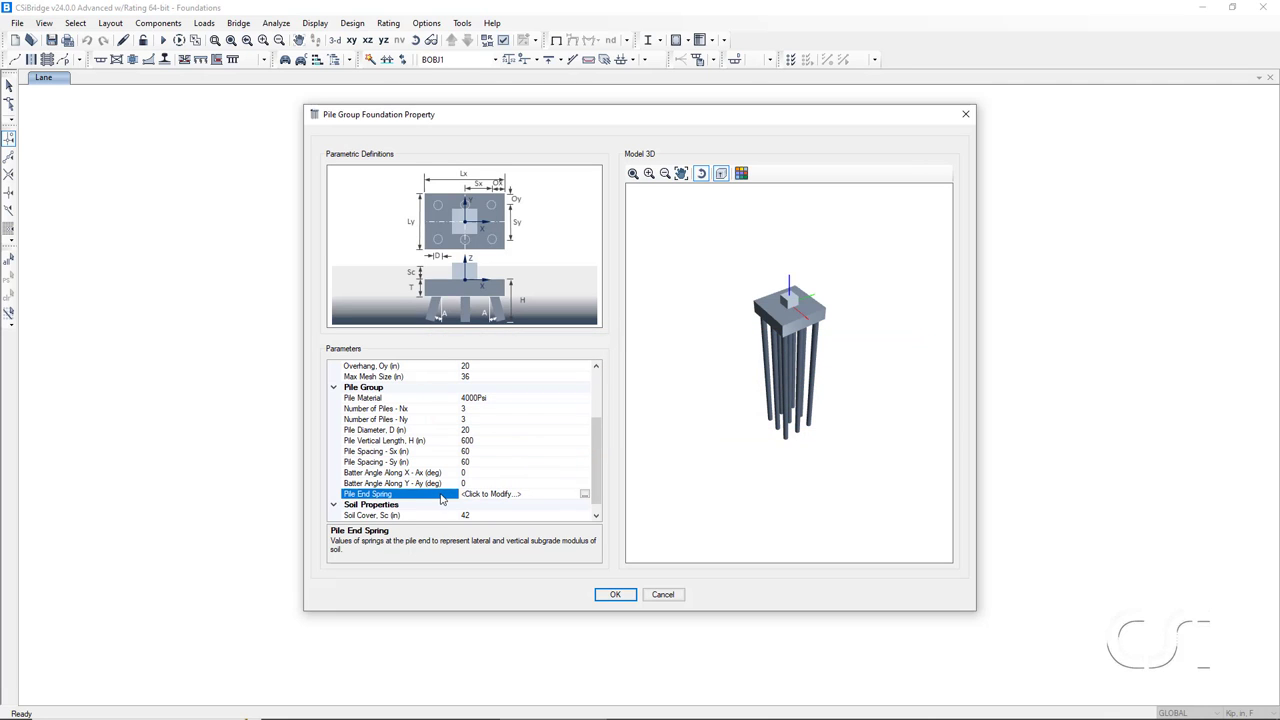
{"action": "left_click_drag", "start_coordinate": [597, 465], "coordinate": [597, 507]}
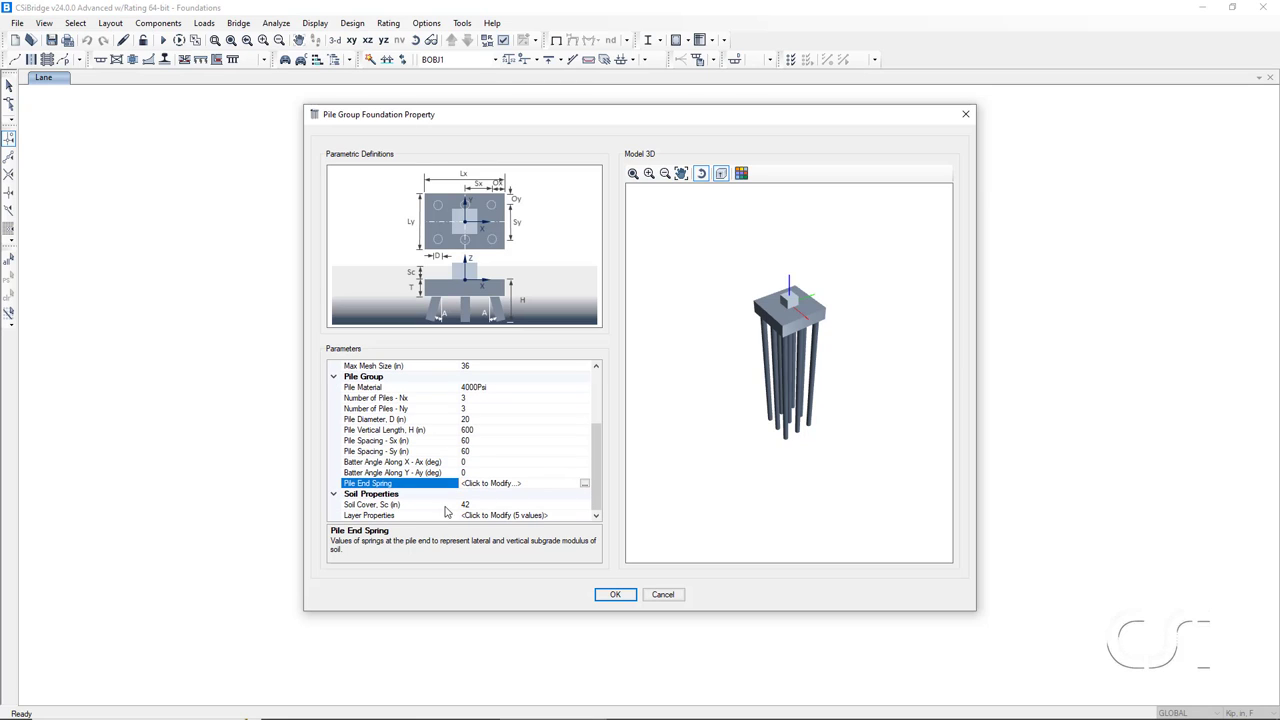
{"action": "left_click", "coordinate": [390, 505]}
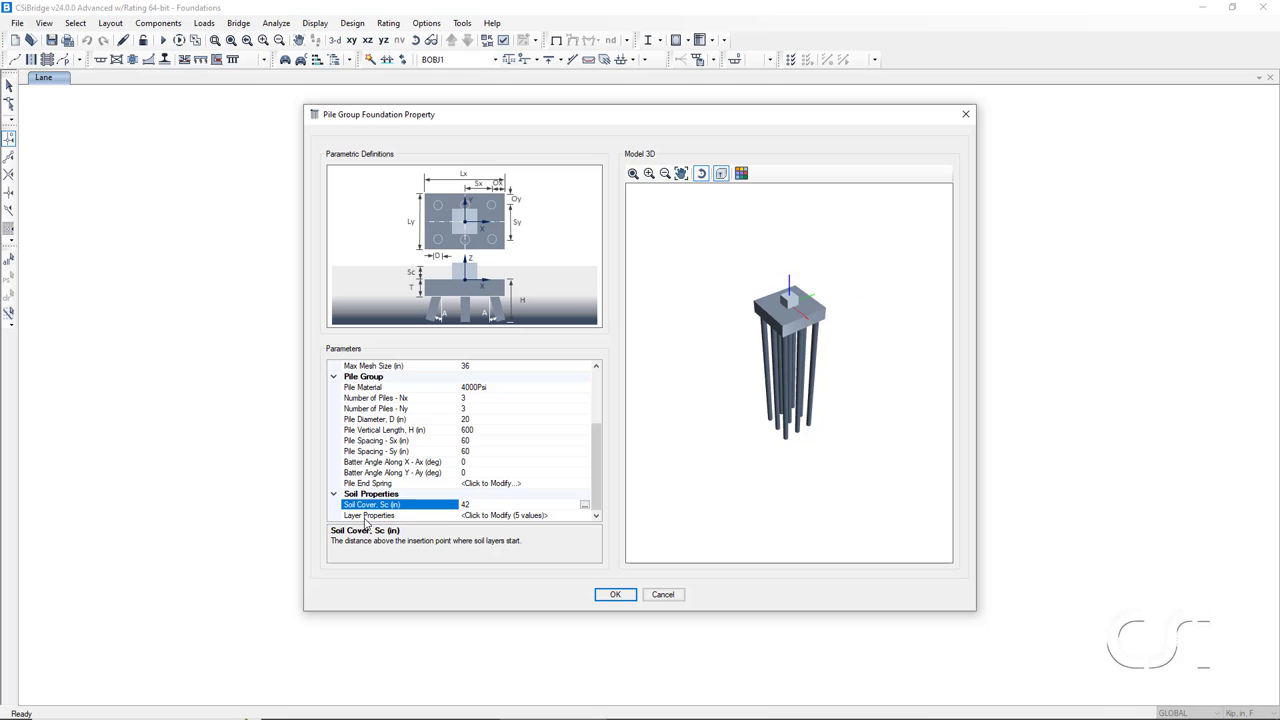
{"action": "left_click", "coordinate": [366, 519]}
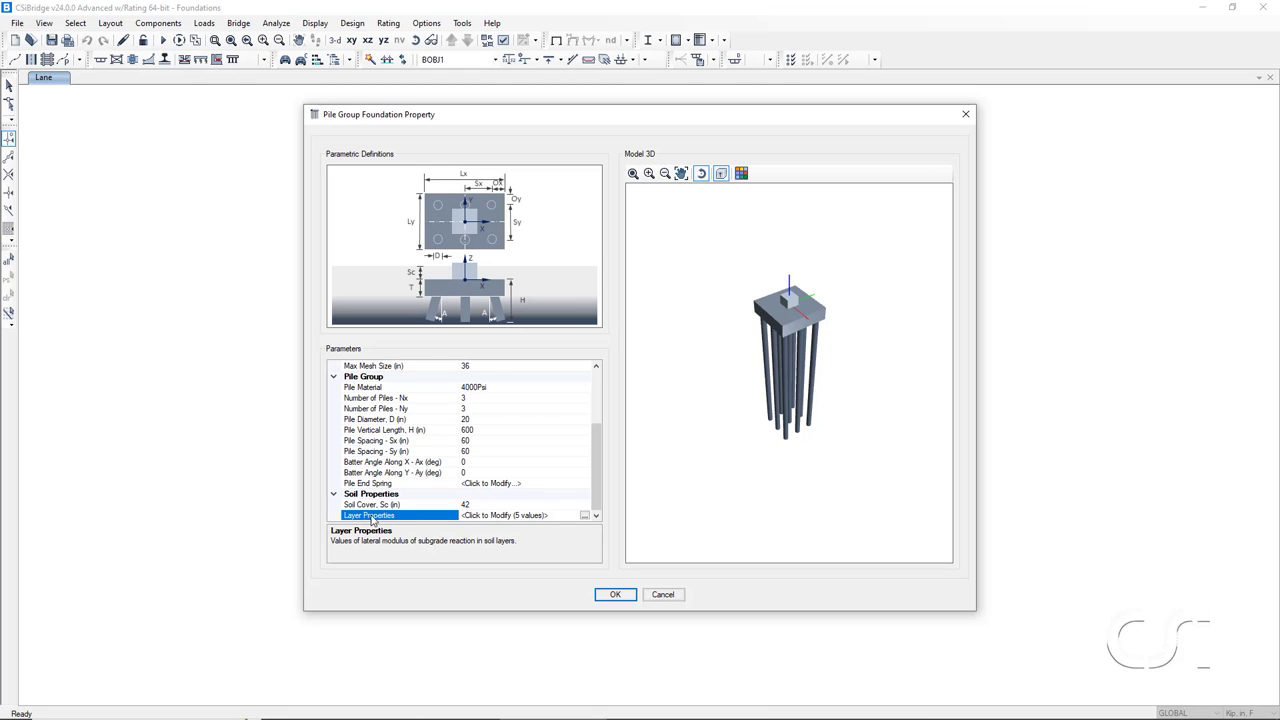
{"action": "left_click", "coordinate": [584, 516]}
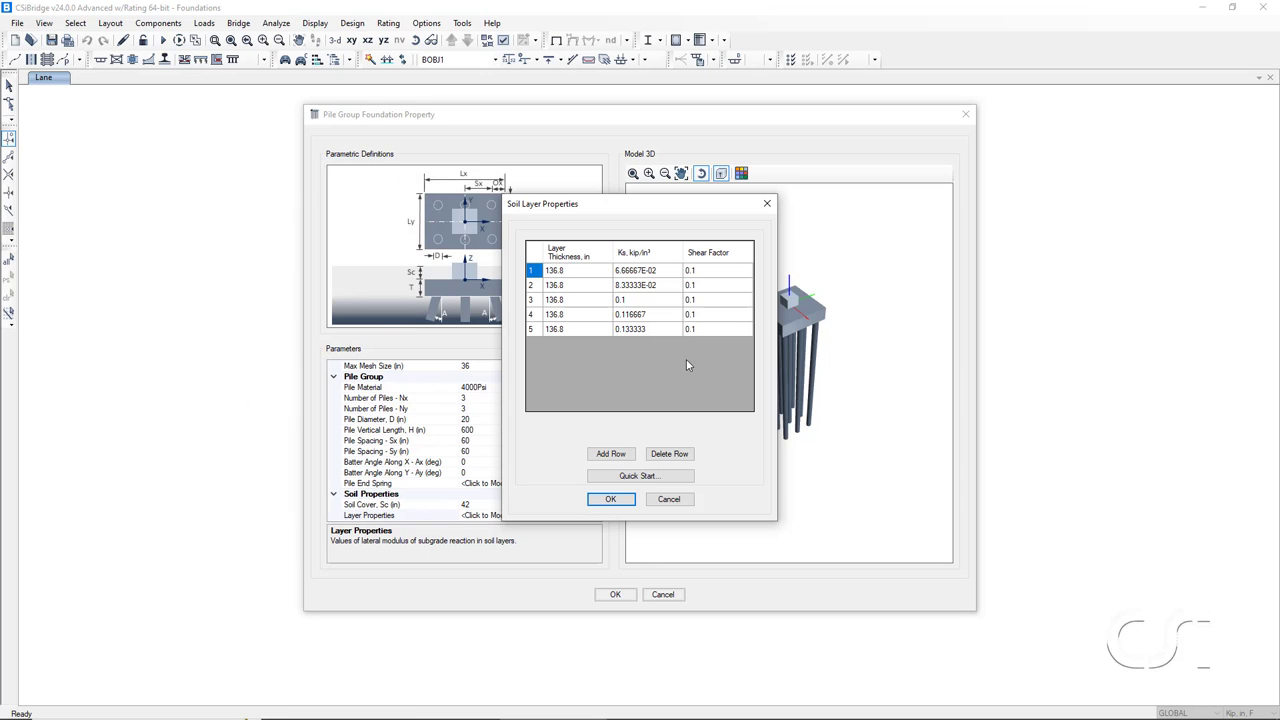
{"action": "left_click", "coordinate": [613, 501]}
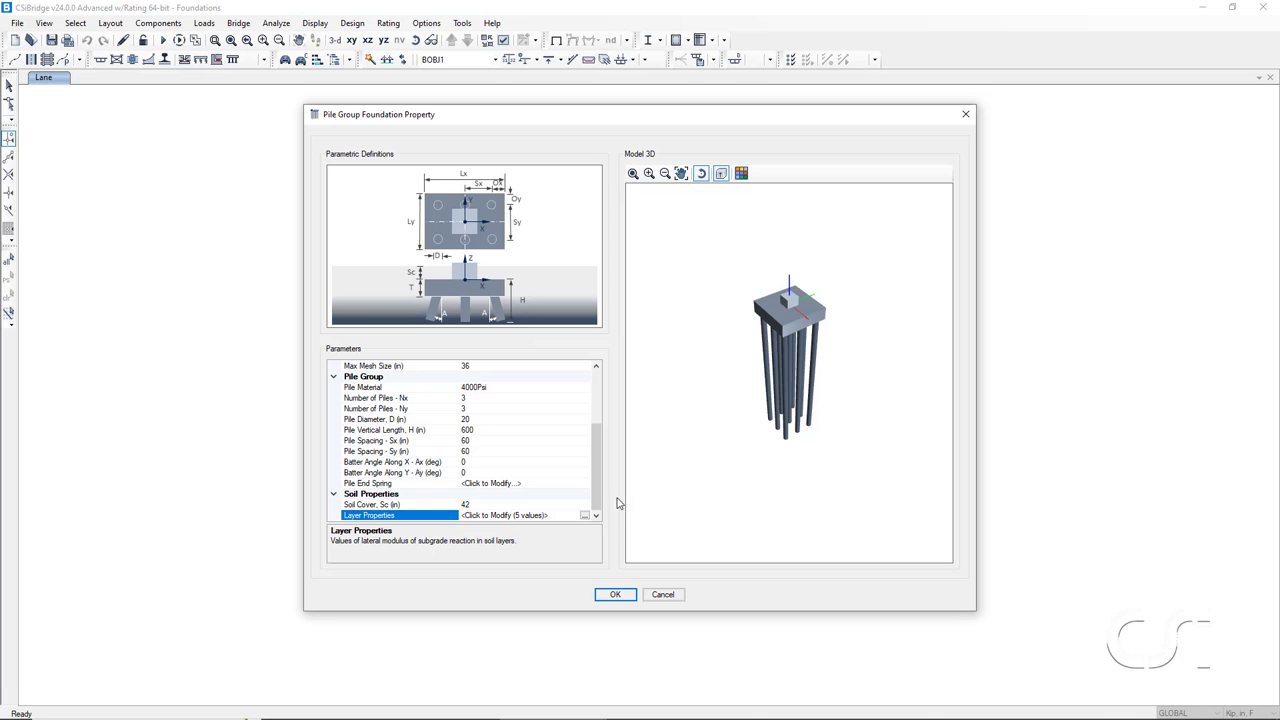
{"action": "left_click_drag", "start_coordinate": [600, 454], "coordinate": [601, 424]}
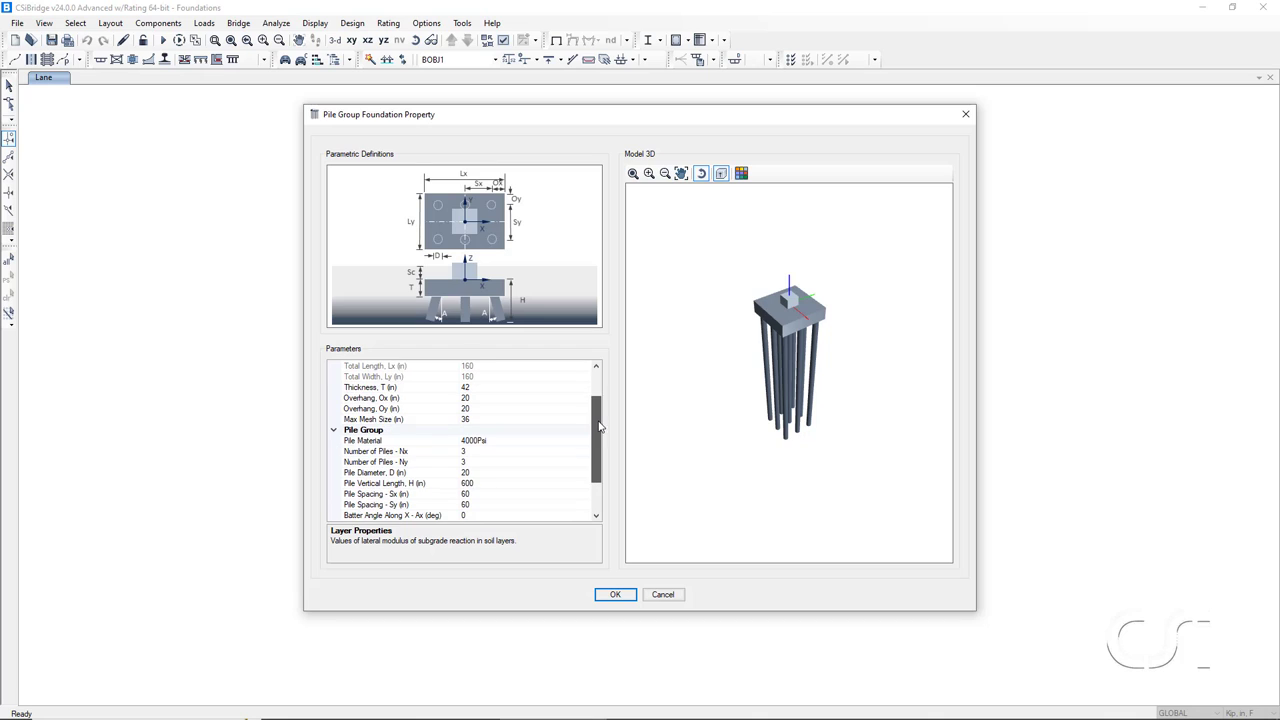
{"action": "left_click", "coordinate": [397, 368]}
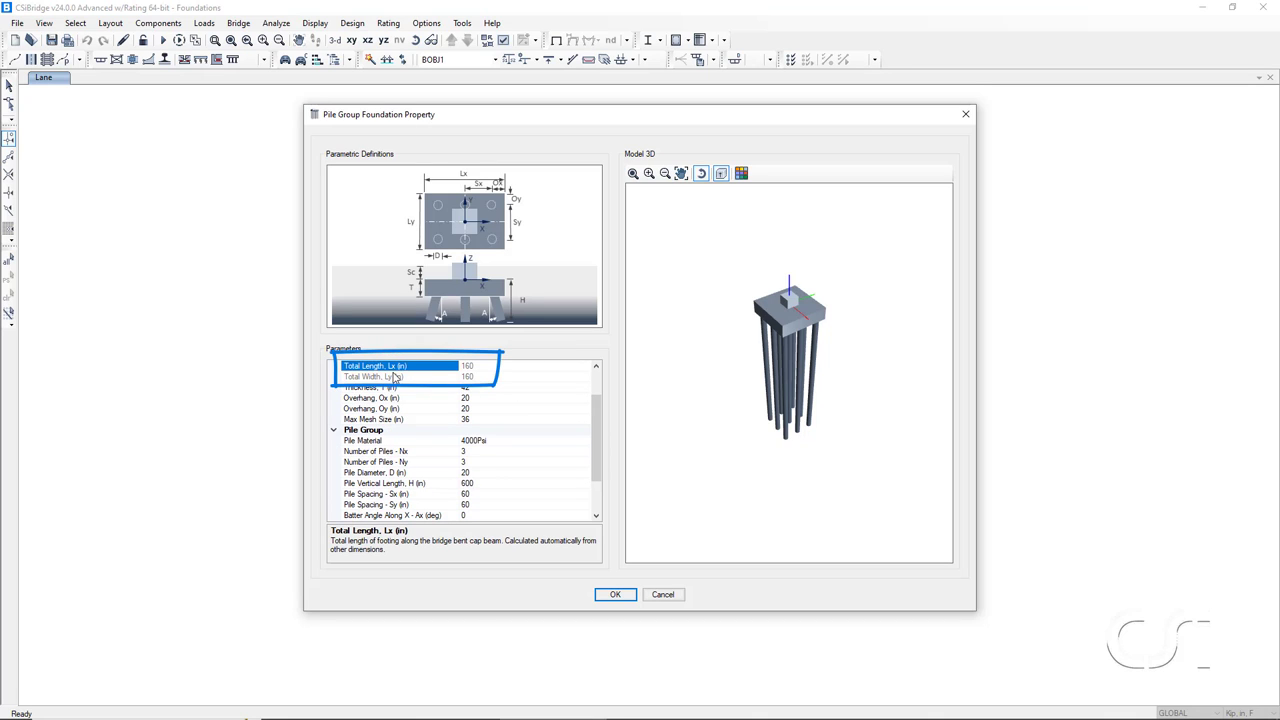
{"action": "left_click", "coordinate": [396, 377]}
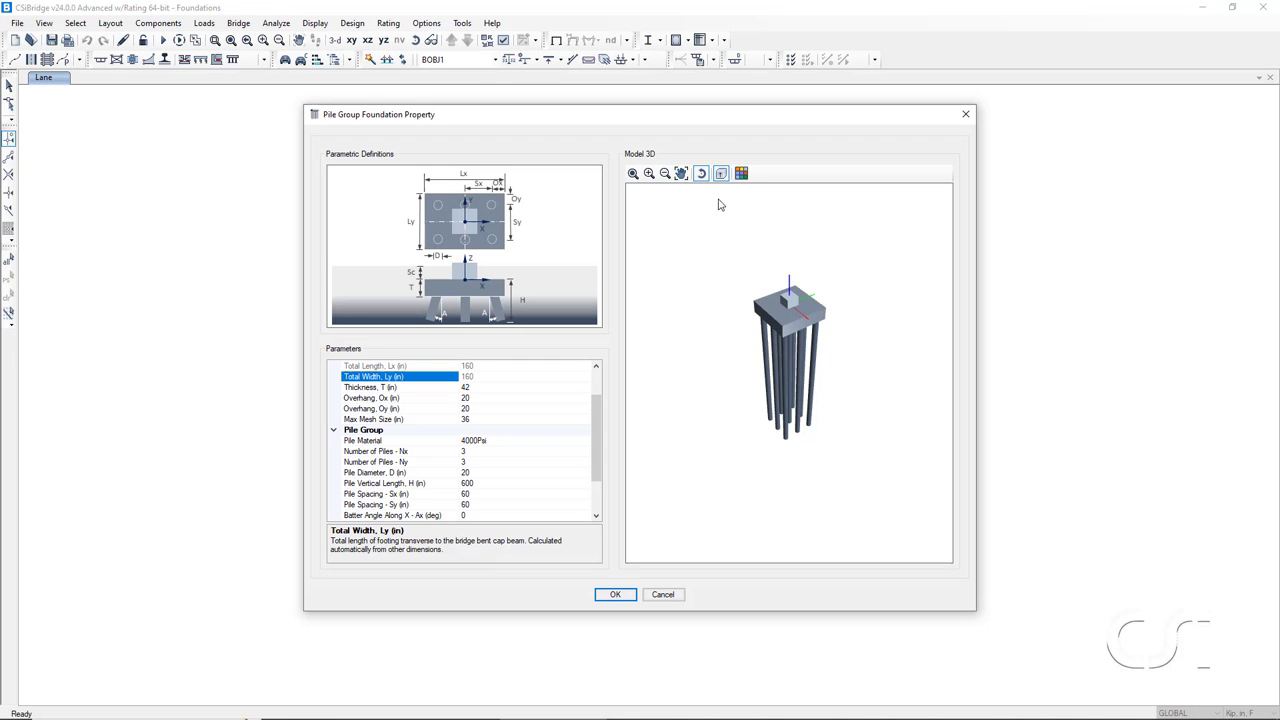
- Colour the columns blue and footings green in the 3D preview, then rotate the pile group
{"action": "left_click", "coordinate": [741, 173]}
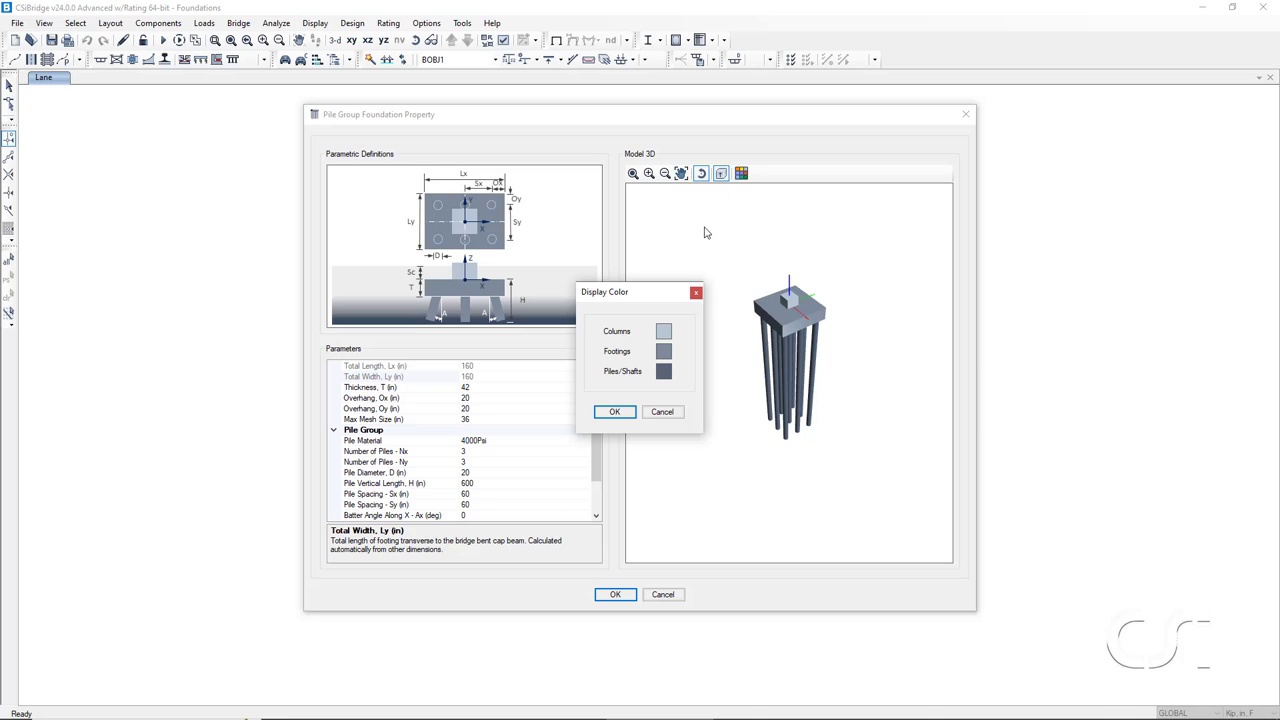
{"action": "left_click", "coordinate": [664, 333]}
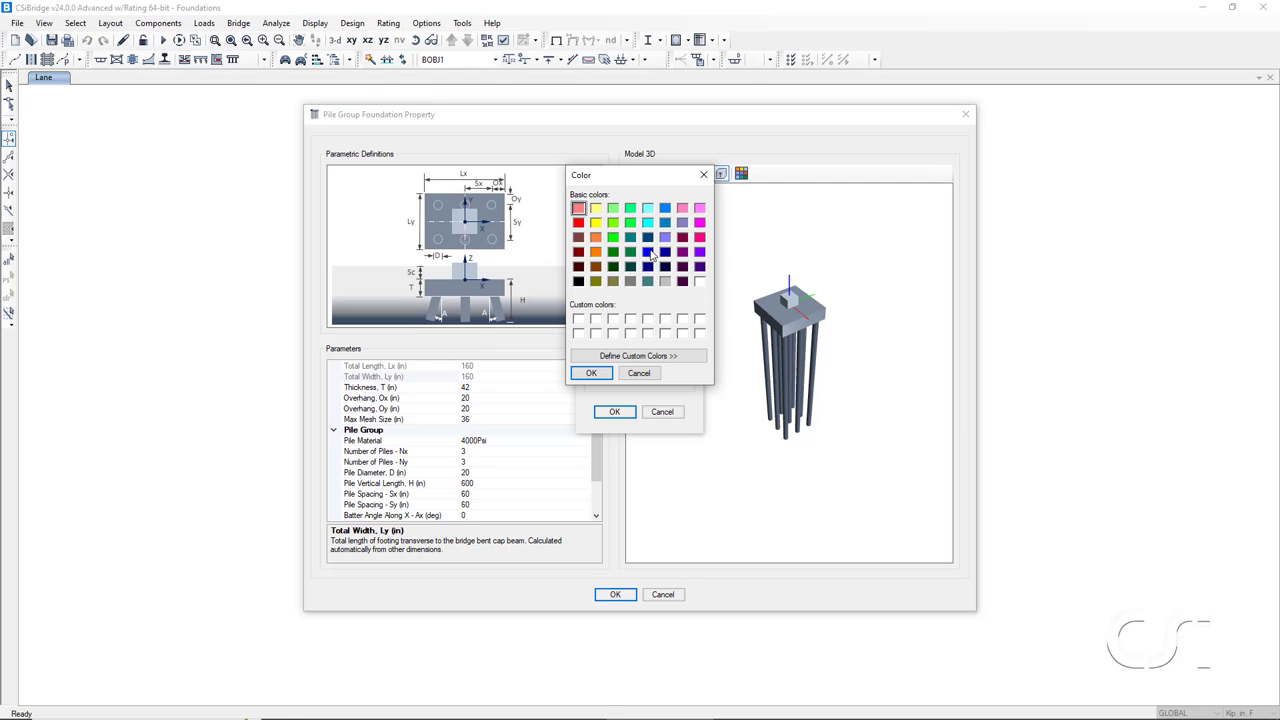
{"action": "left_click", "coordinate": [650, 254]}
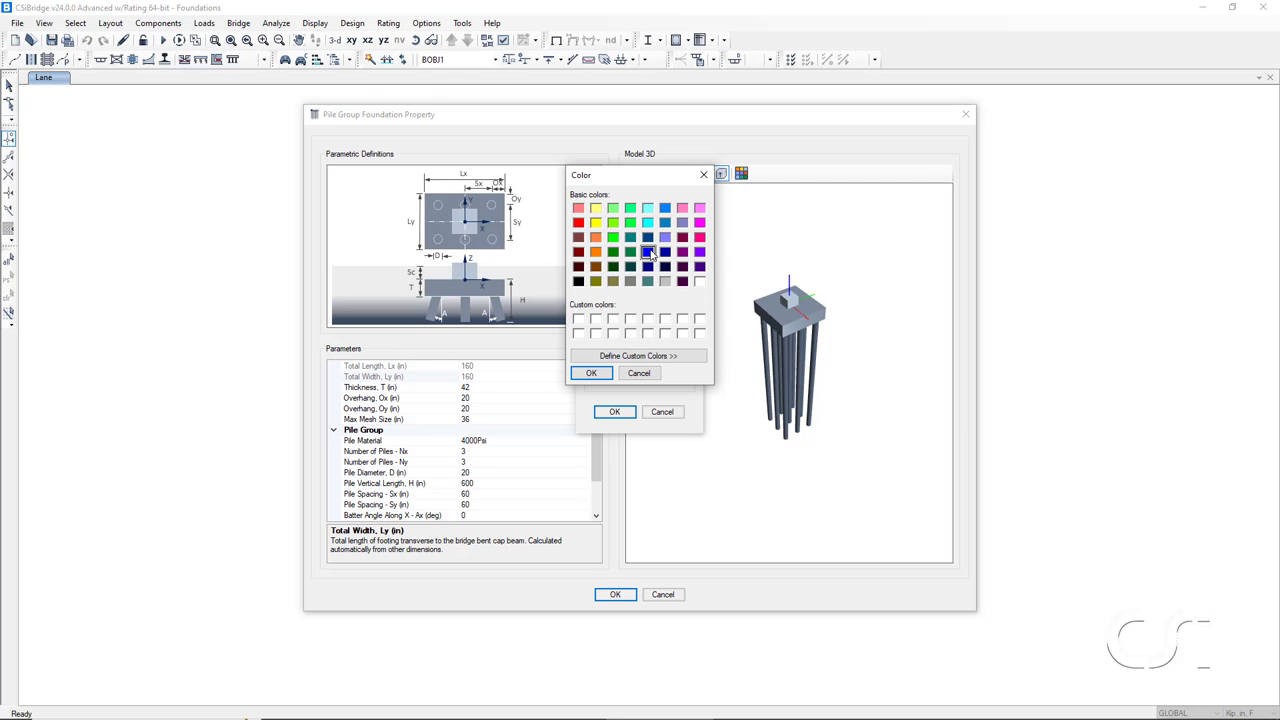
{"action": "left_click", "coordinate": [600, 373]}
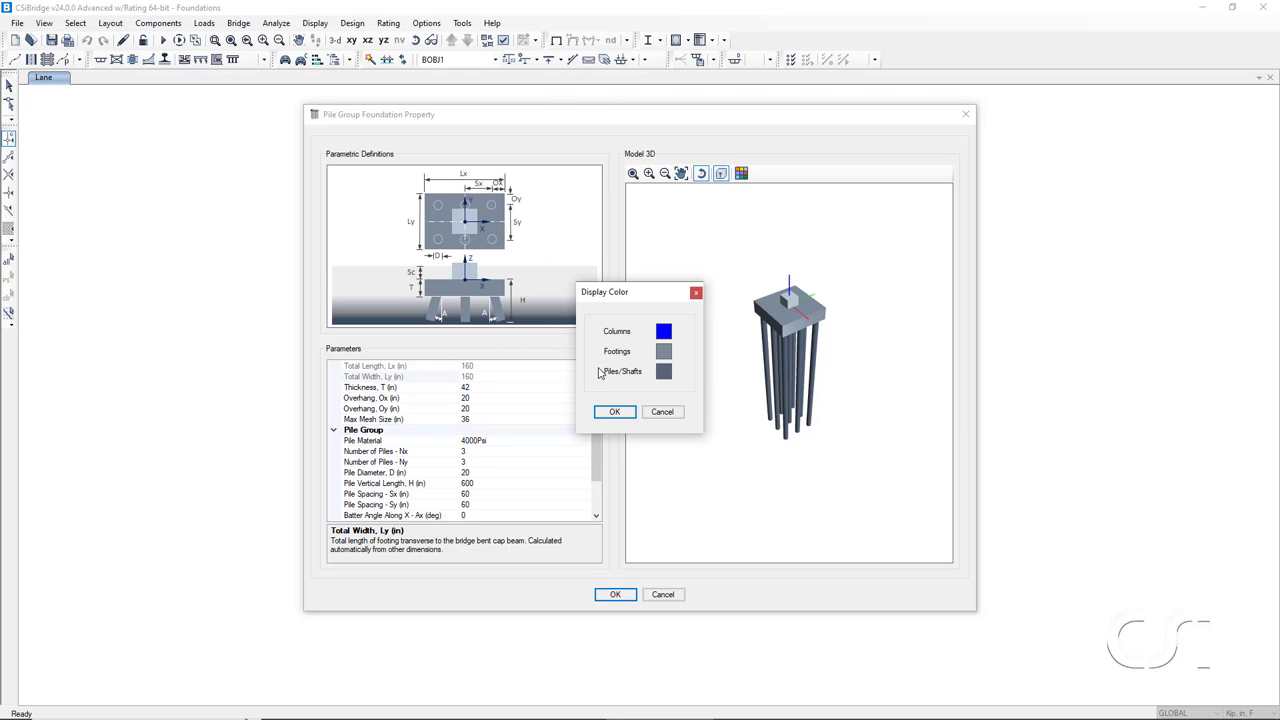
{"action": "left_click", "coordinate": [664, 352]}
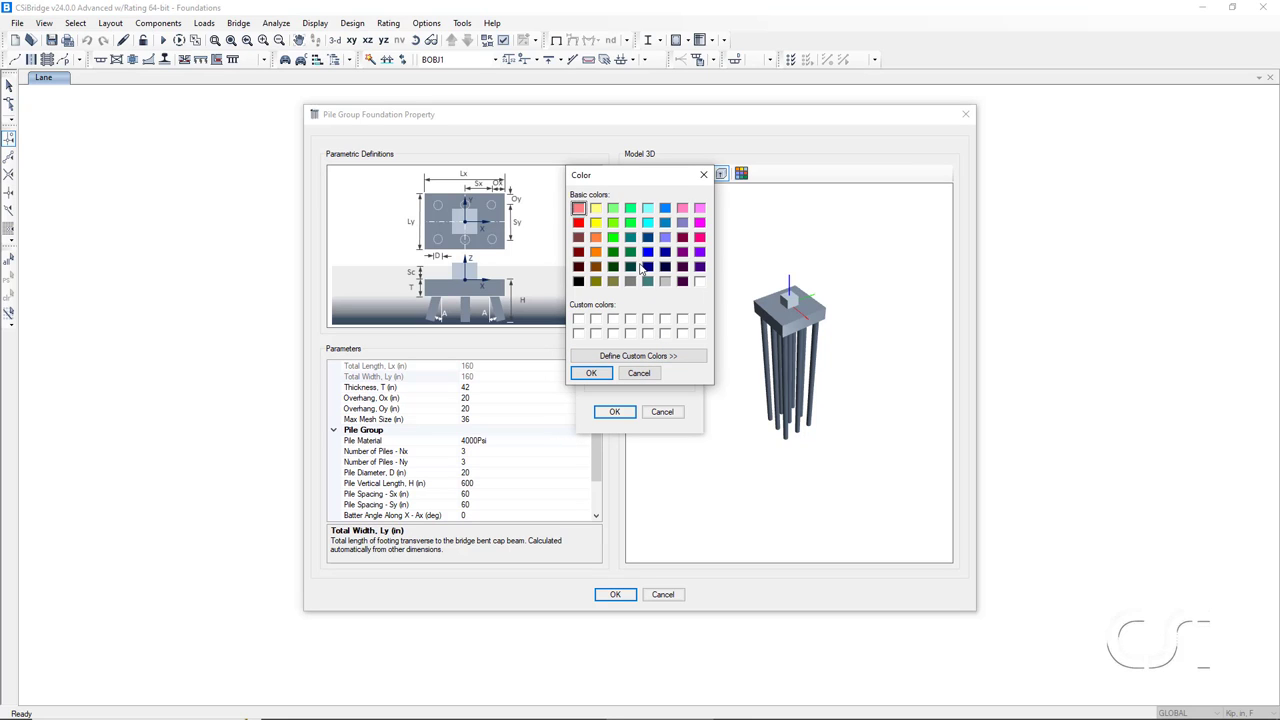
{"action": "left_click", "coordinate": [613, 251]}
{"action": "left_click", "coordinate": [594, 373]}
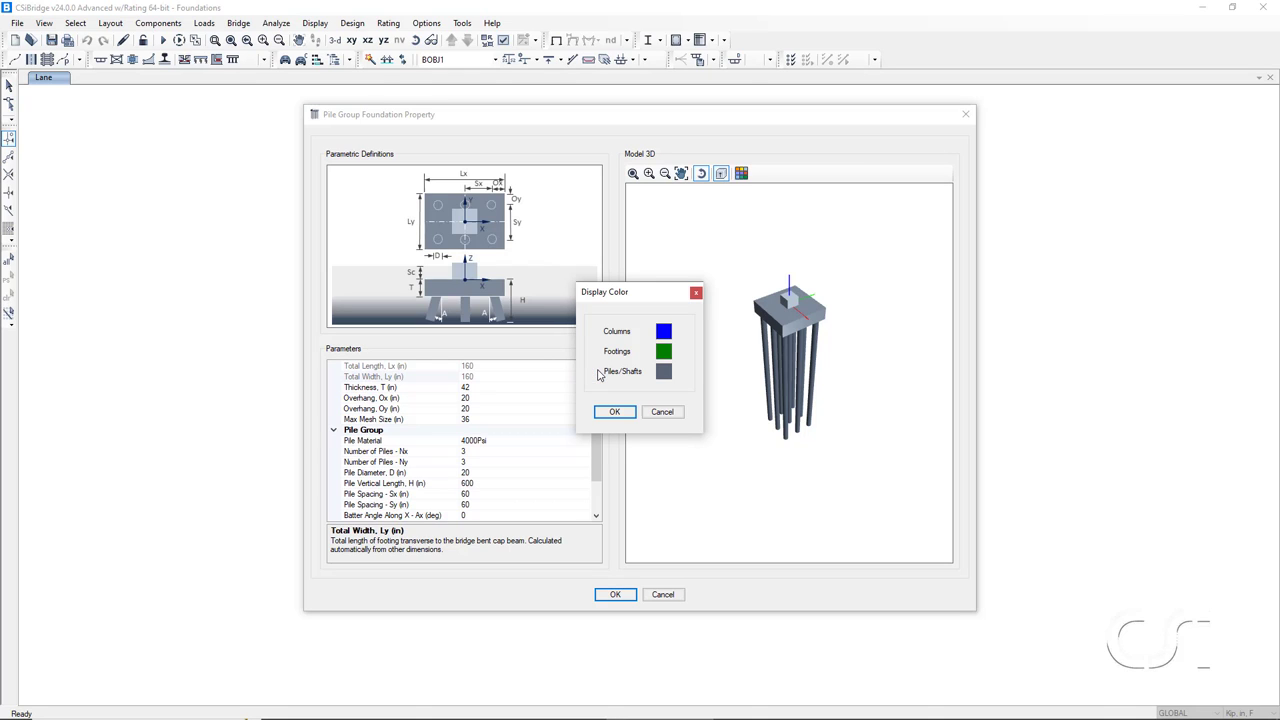
{"action": "left_click", "coordinate": [612, 412]}
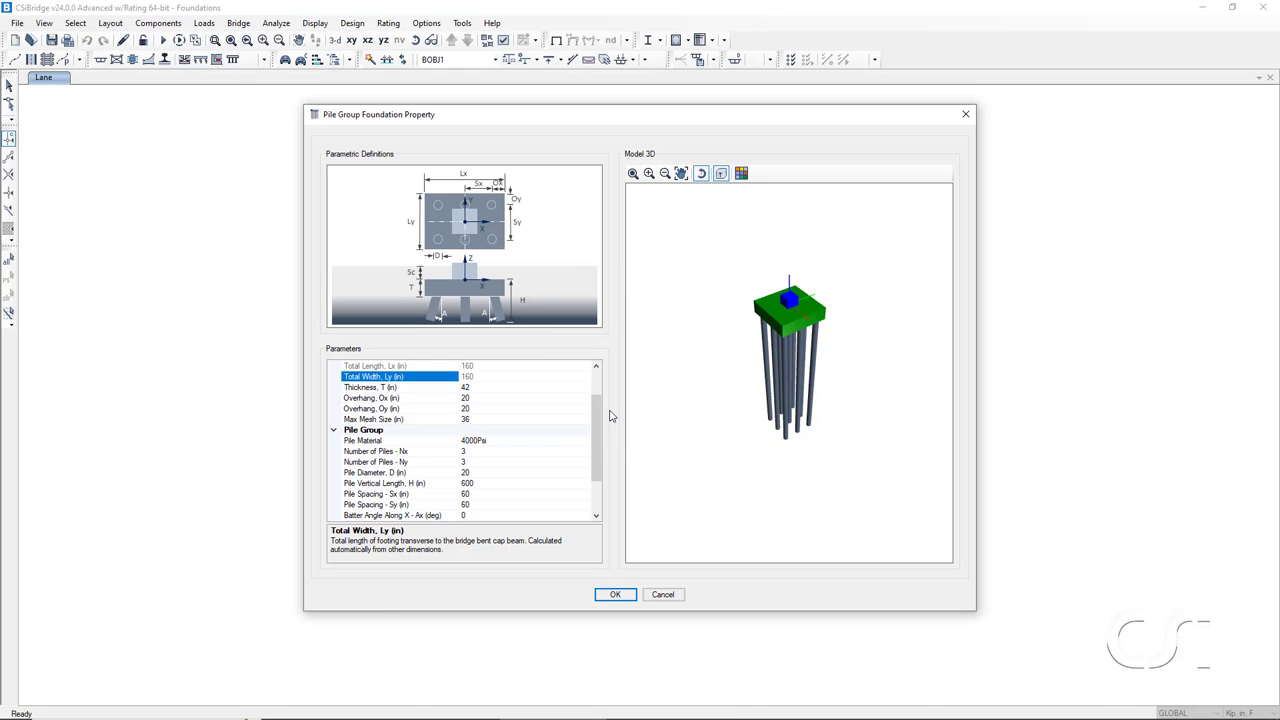
{"action": "left_click", "coordinate": [702, 176]}
{"action": "left_click_drag", "start_coordinate": [879, 368], "coordinate": [731, 330]}
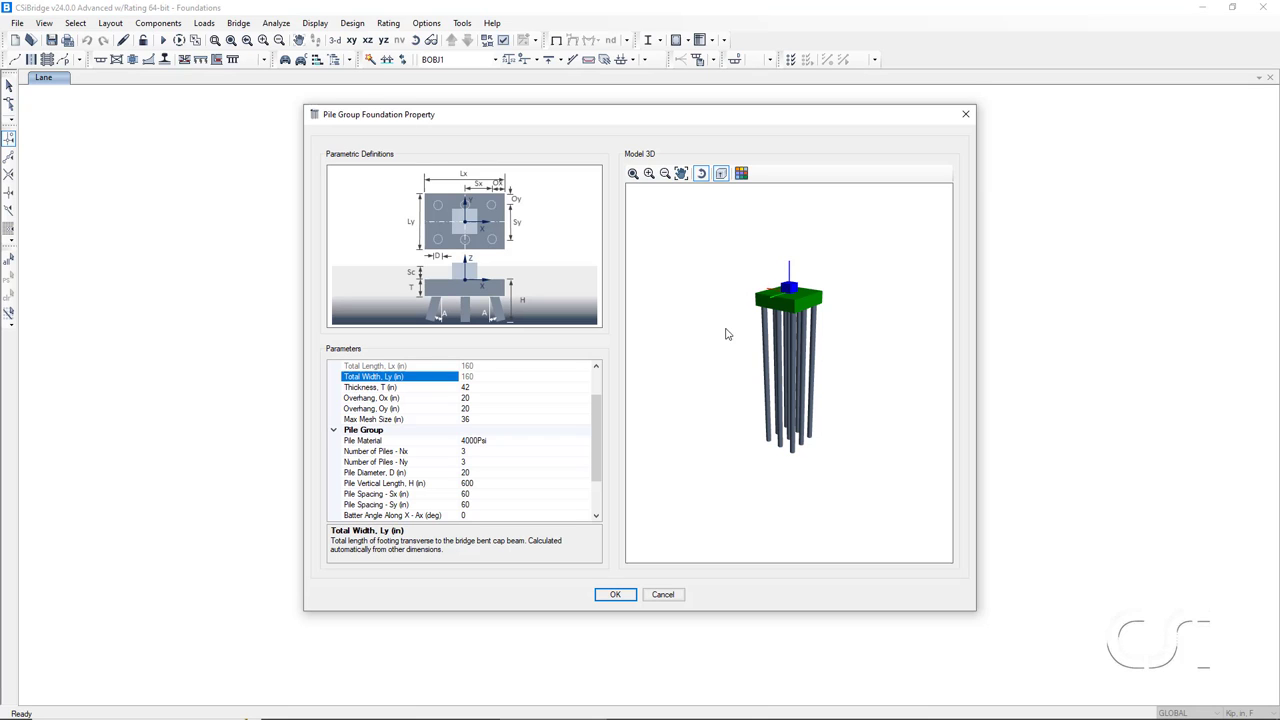
- Save the Pile Group Example foundation and close the Define Bridge Foundations list
{"action": "left_click", "coordinate": [615, 595]}
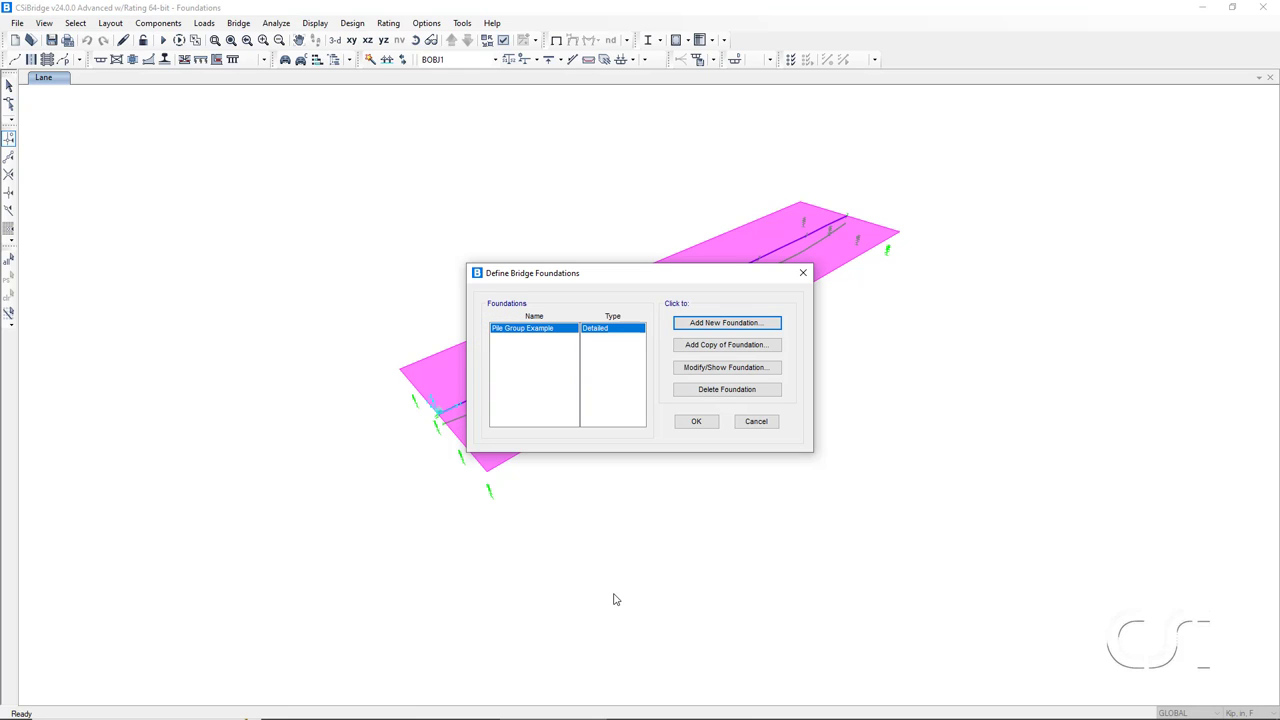
{"action": "left_click", "coordinate": [697, 421]}
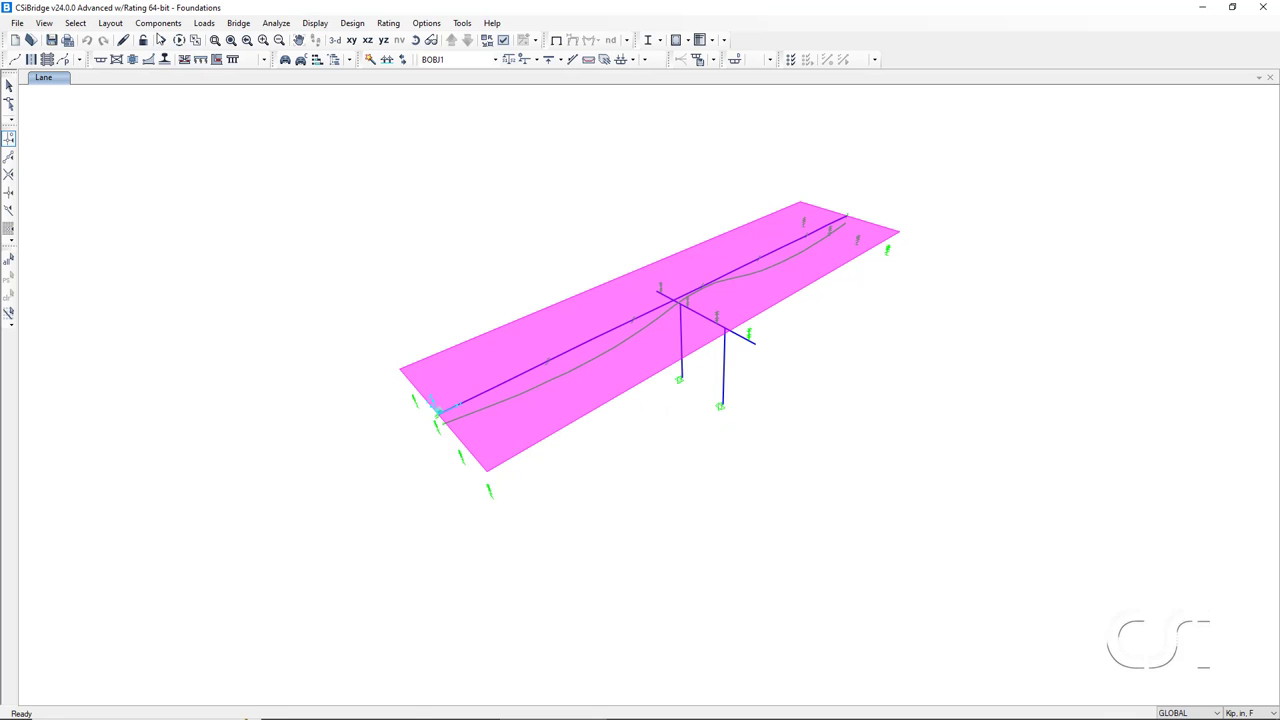
{"action": "left_click", "coordinate": [158, 23]}
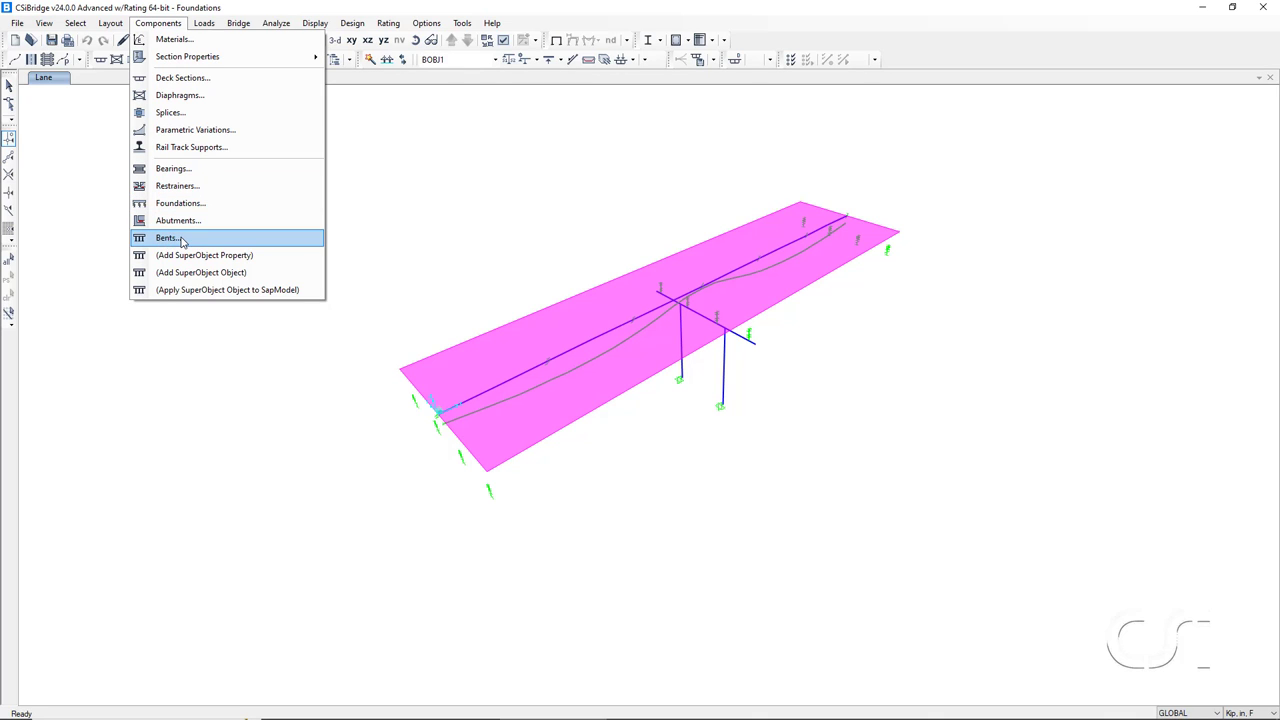
- In BENT1's column data, change column 2's foundation from Fixed to Pile Group Example
{"action": "left_click", "coordinate": [182, 241]}
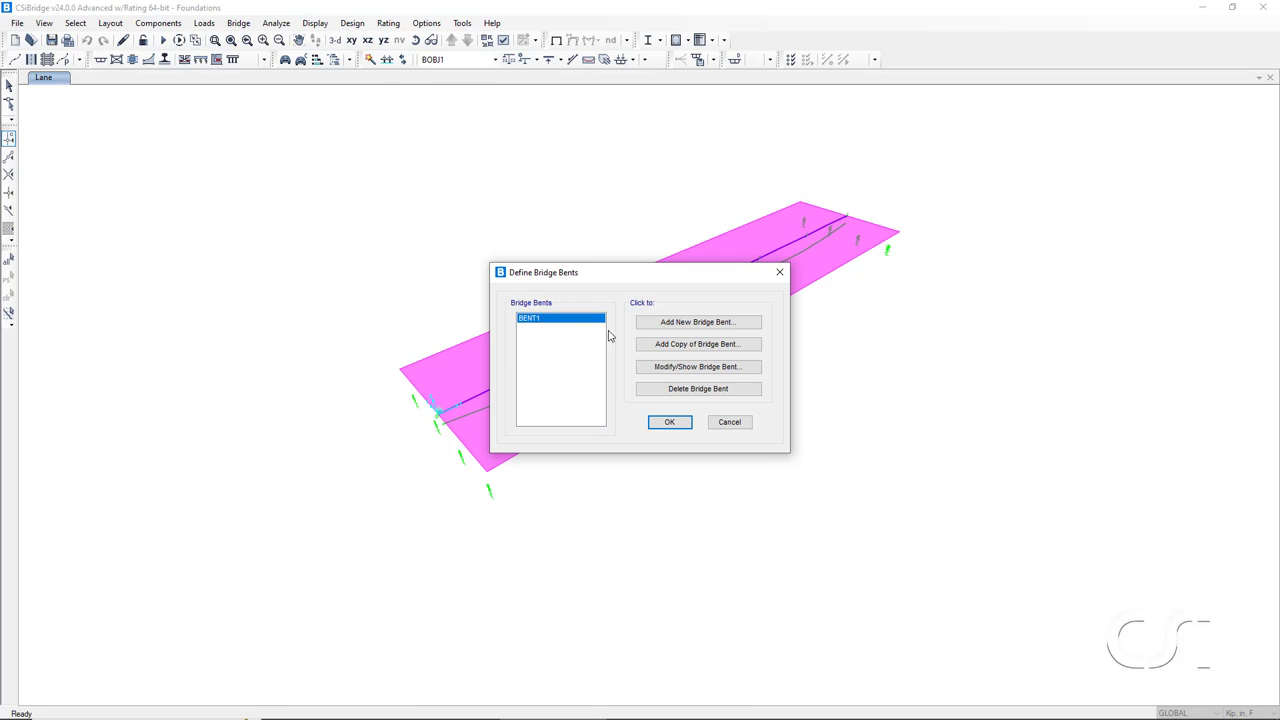
{"action": "left_click", "coordinate": [708, 367]}
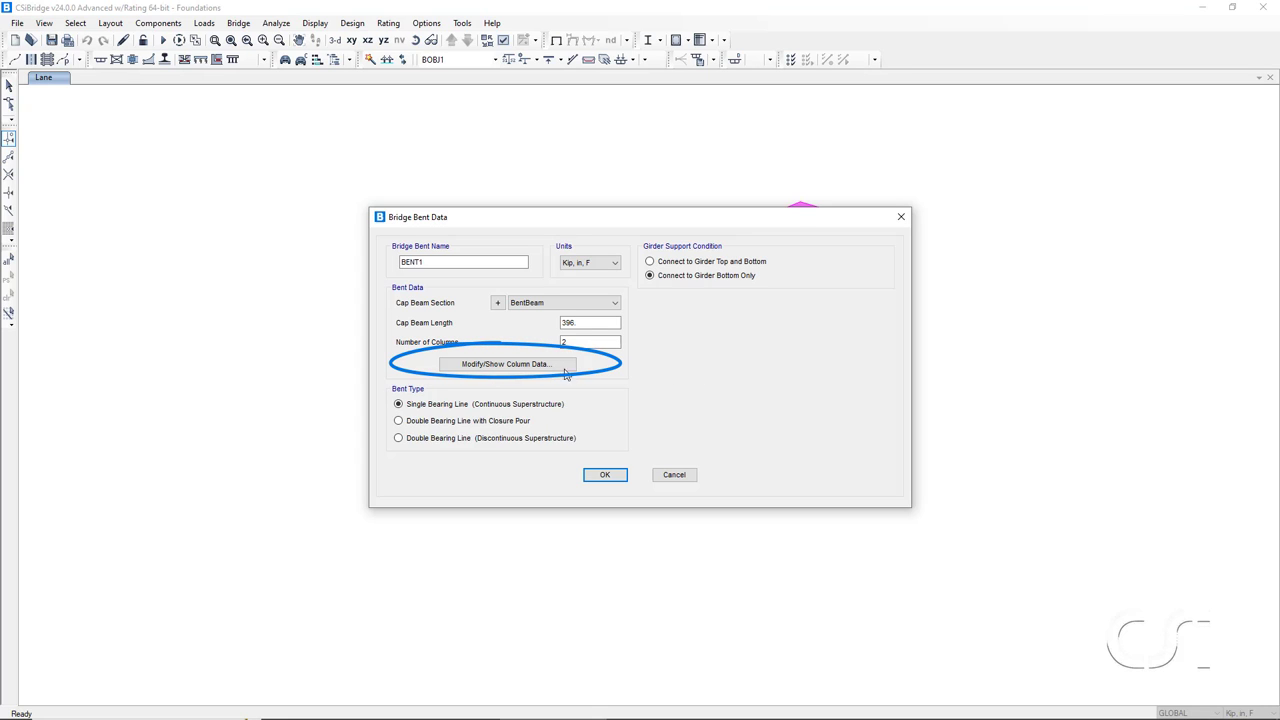
{"action": "left_click", "coordinate": [527, 364]}
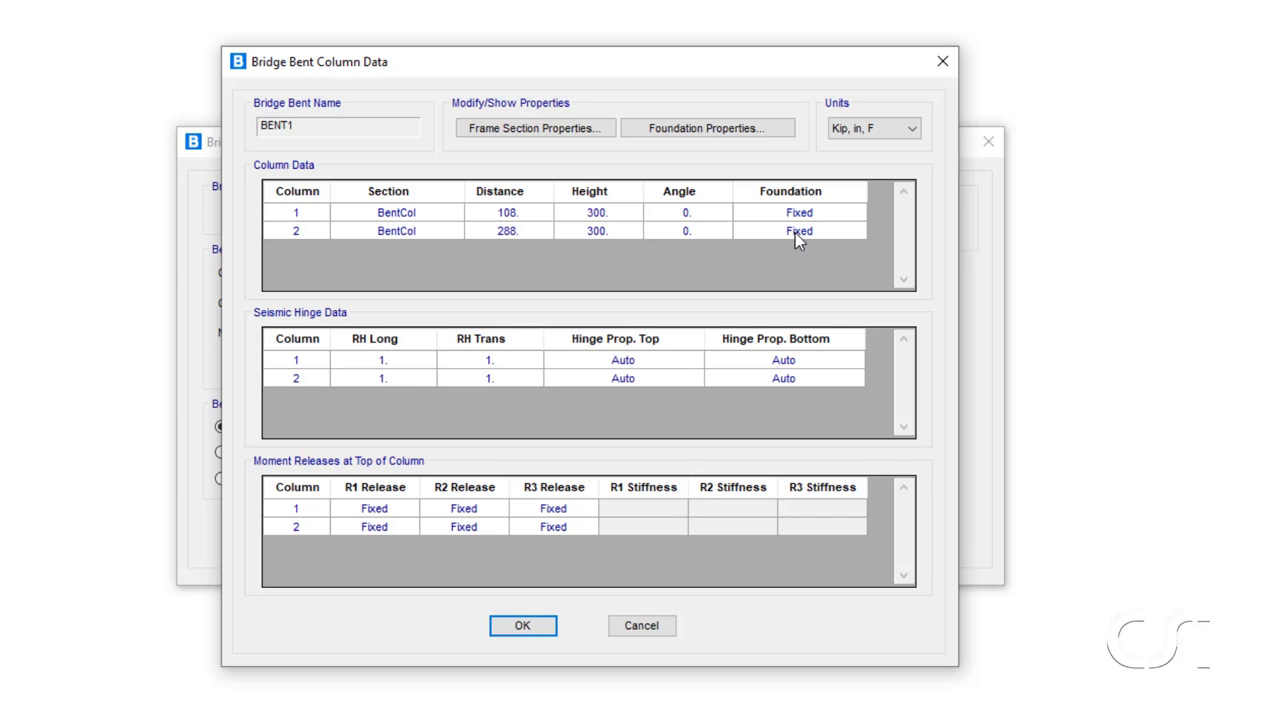
{"action": "left_click", "coordinate": [795, 233]}
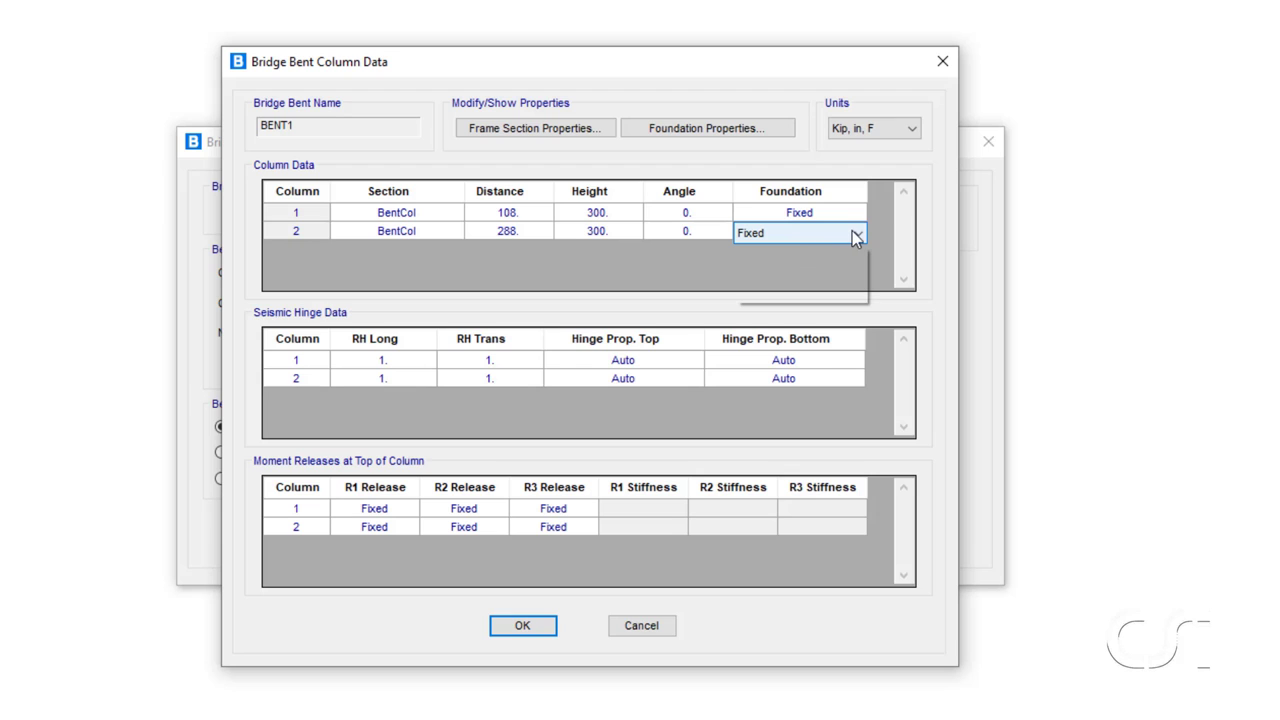
{"action": "left_click", "coordinate": [855, 233]}
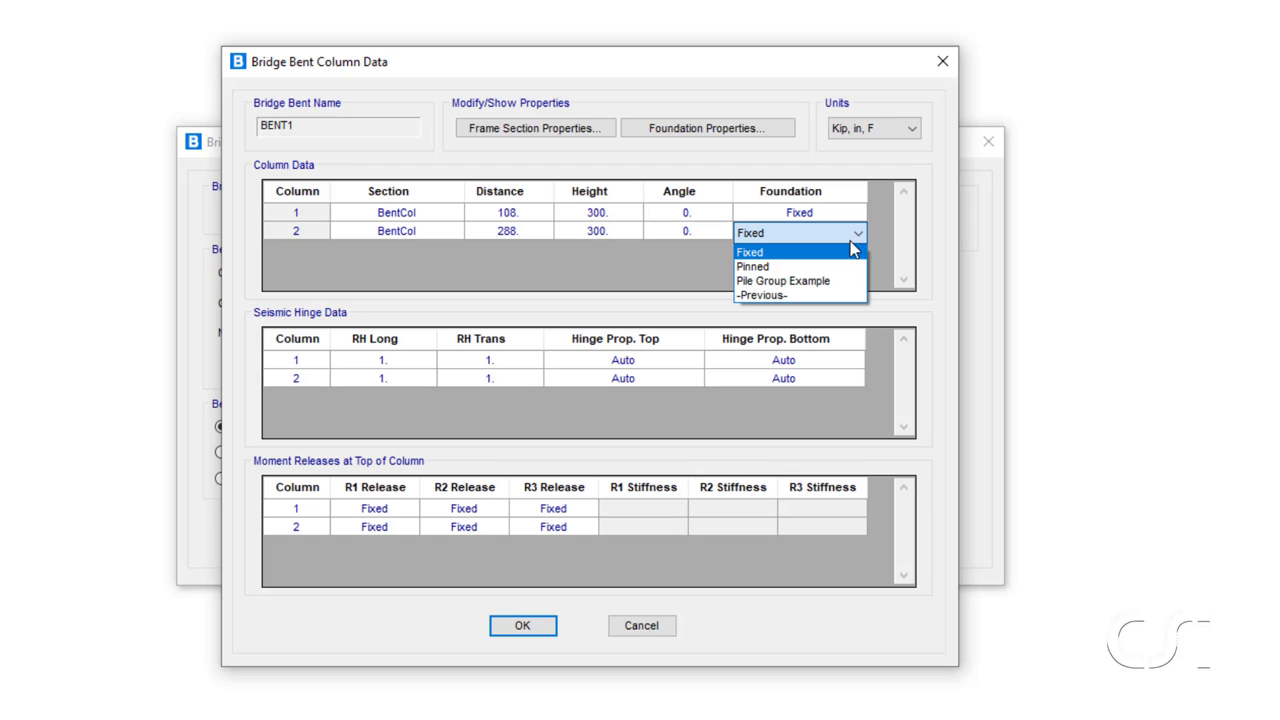
{"action": "left_click", "coordinate": [790, 283]}
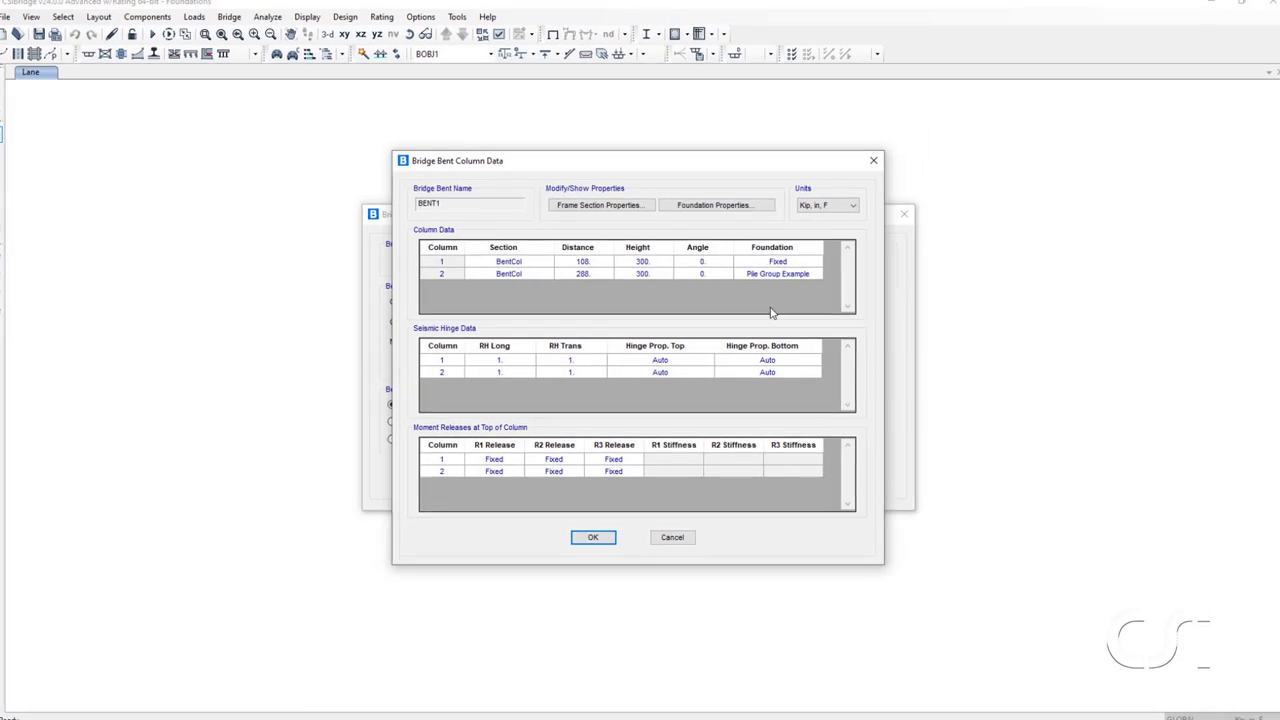
{"action": "left_click", "coordinate": [597, 535]}
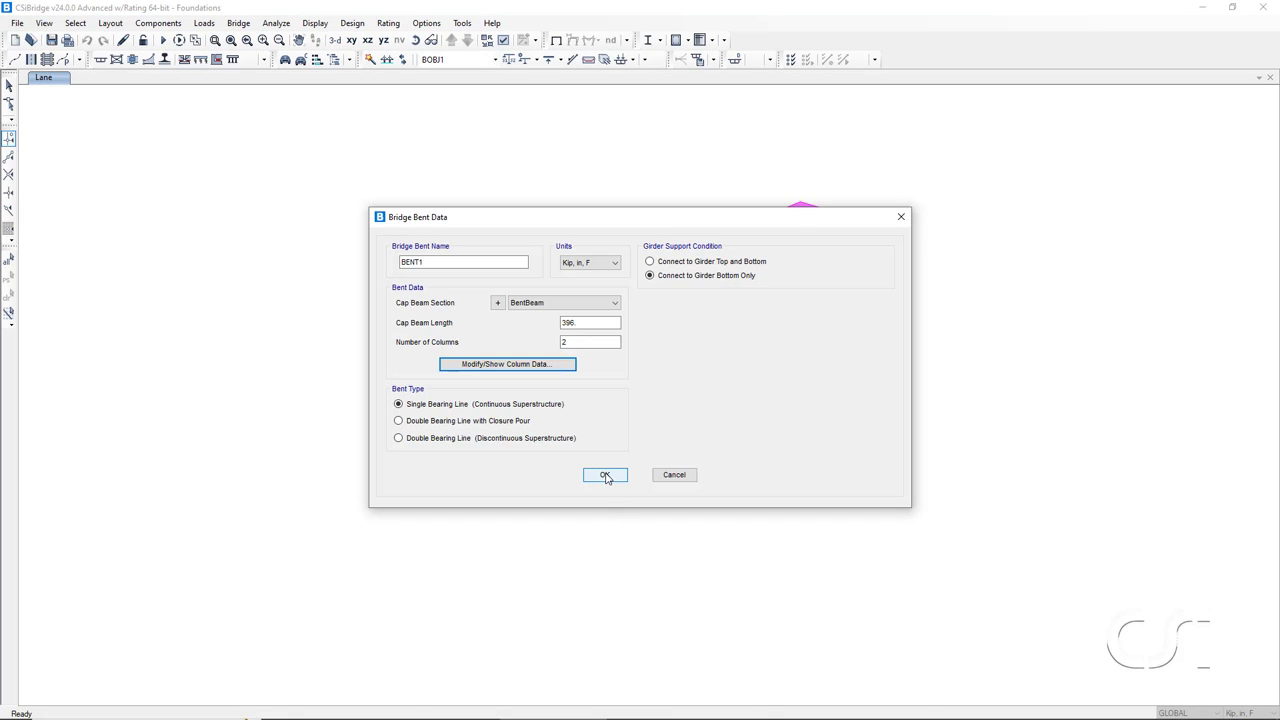
- Accept the BENT1 bent definitions and verify Auto Update Bridge Objects is checked
{"action": "left_click", "coordinate": [605, 475]}
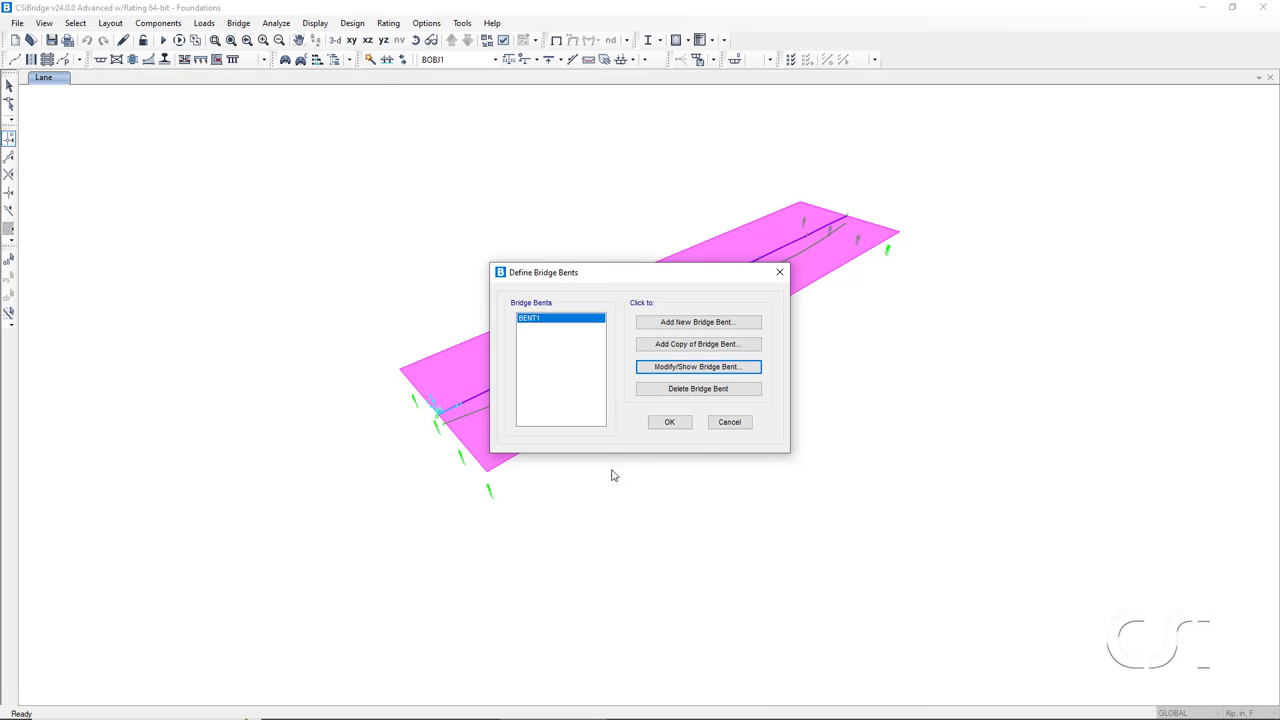
{"action": "left_click", "coordinate": [670, 423]}
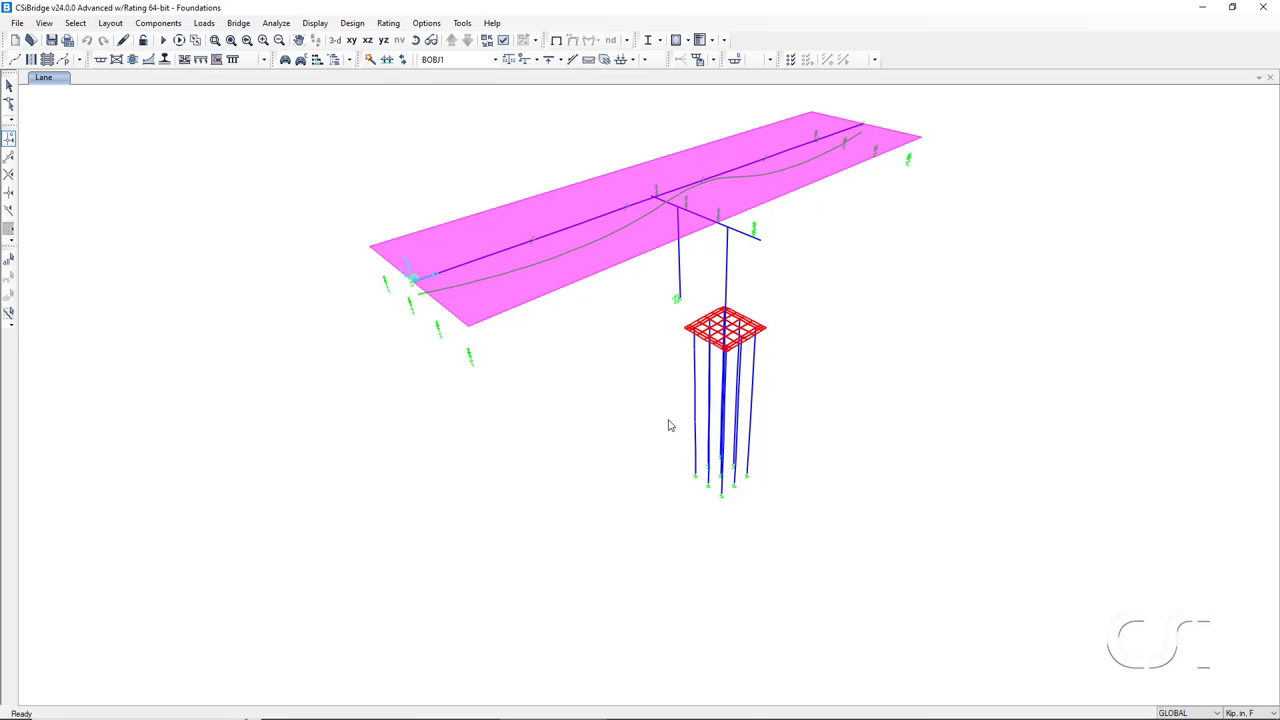
{"action": "left_click", "coordinate": [239, 23]}
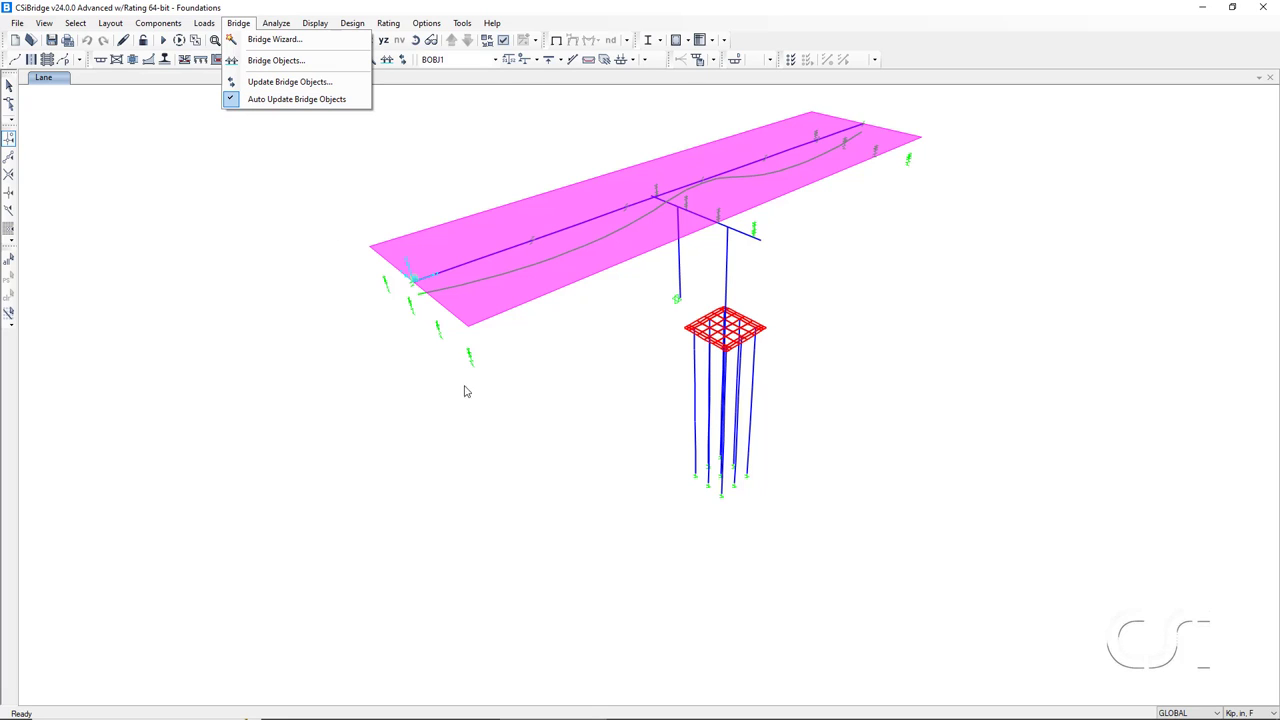
{"action": "left_click", "coordinate": [668, 420]}
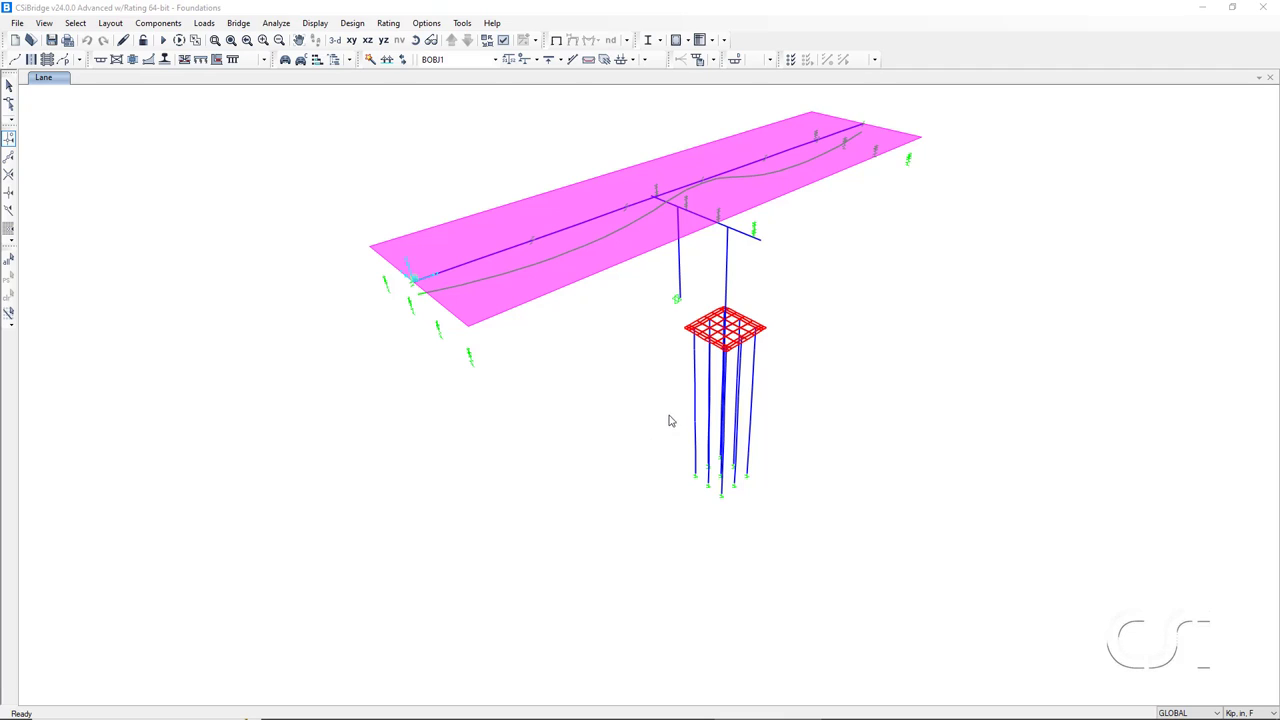
{"action": "left_click", "coordinate": [671, 421]}
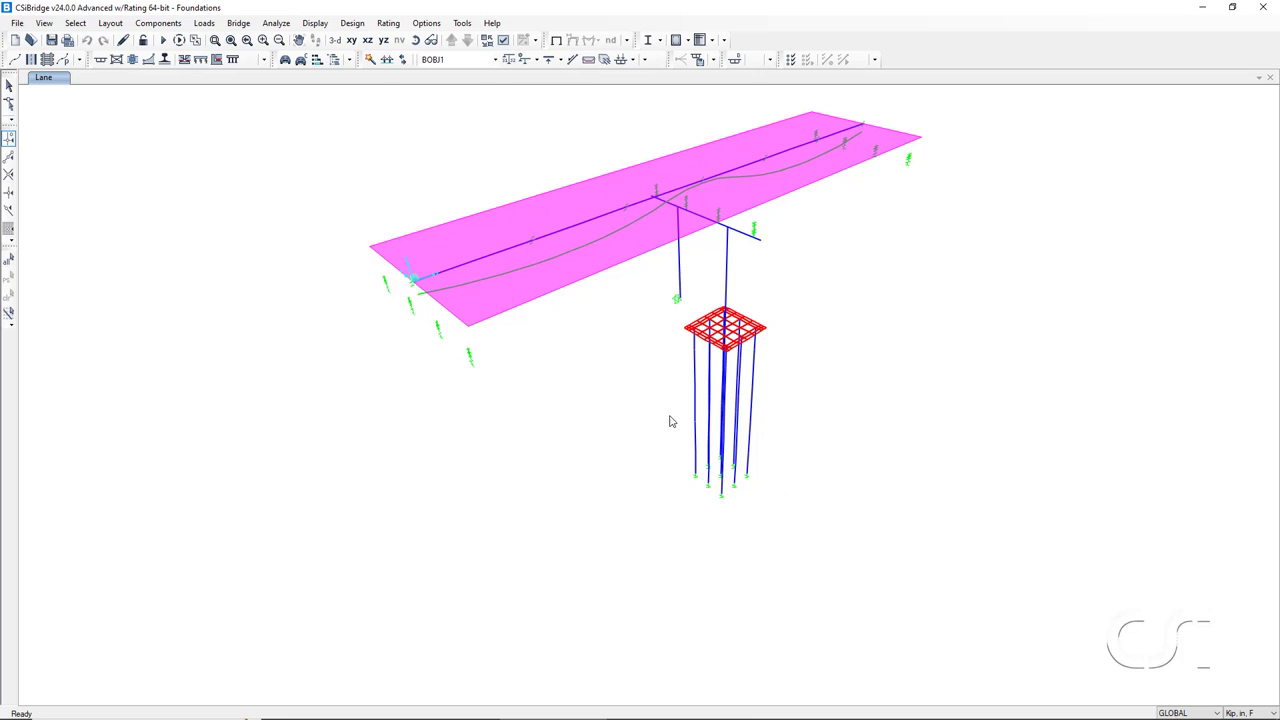
- Zoom onto the pile cap and display the information for one of its areas
{"action": "left_click", "coordinate": [214, 40]}
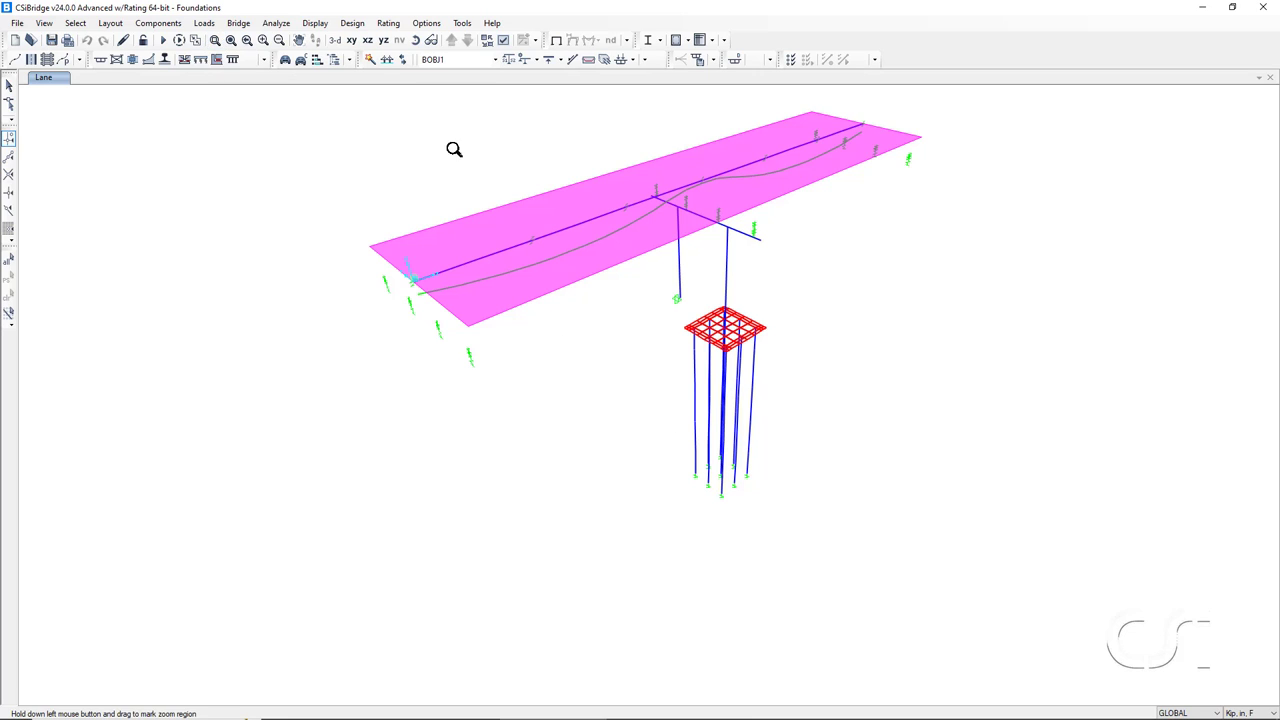
{"action": "left_click_drag", "start_coordinate": [657, 292], "coordinate": [793, 418]}
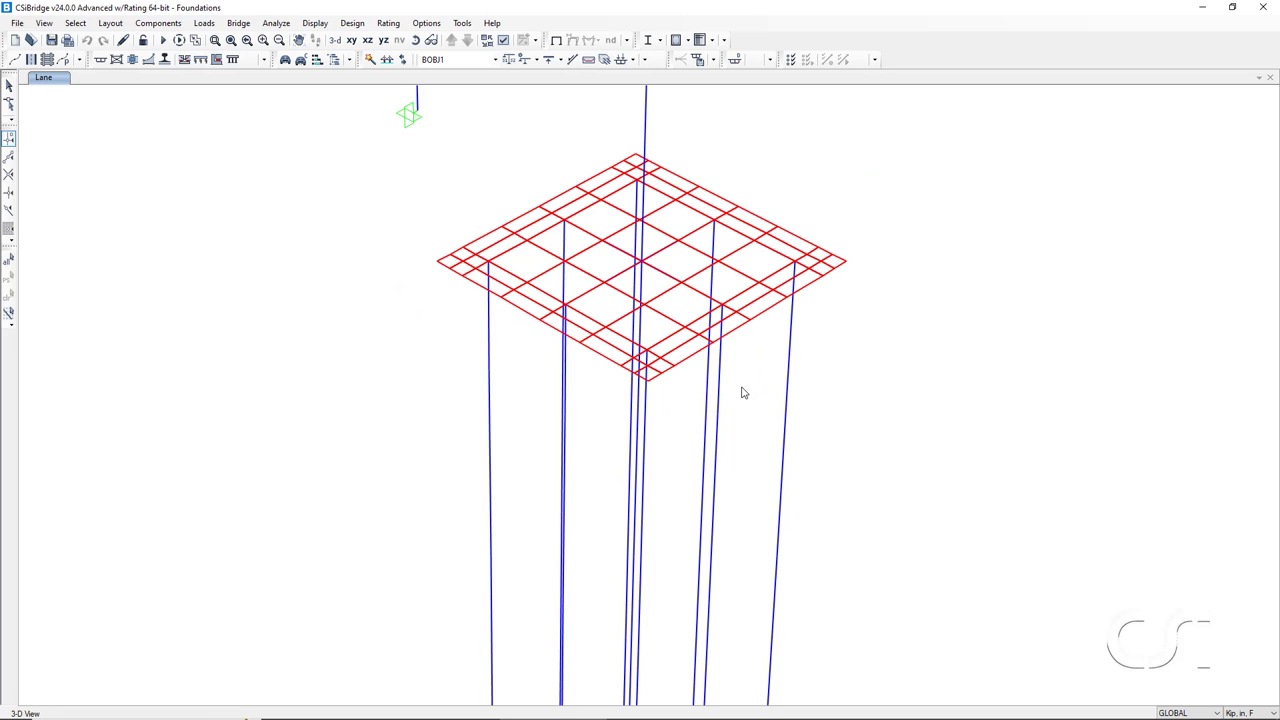
{"action": "right_click", "coordinate": [758, 266]}
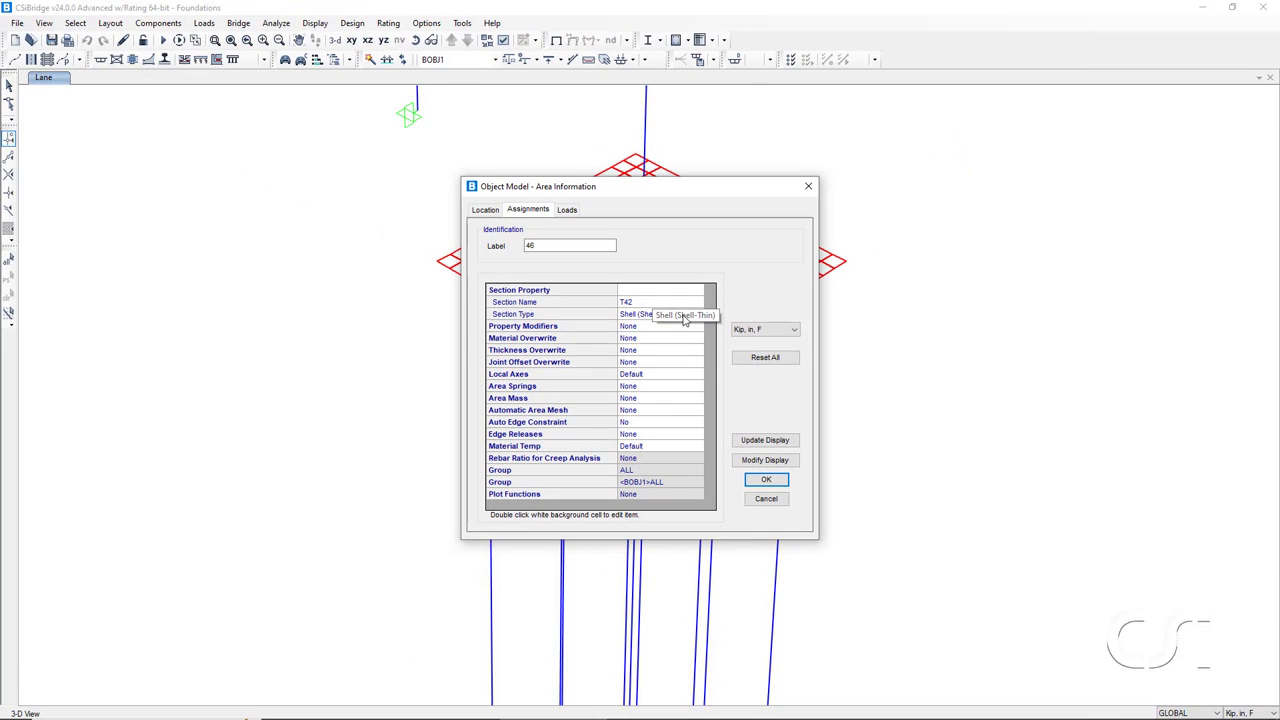
- Inspect shell section T42, thin shell 42 thick in 4000Psi, then close it unchanged
{"action": "double_click", "coordinate": [650, 303]}
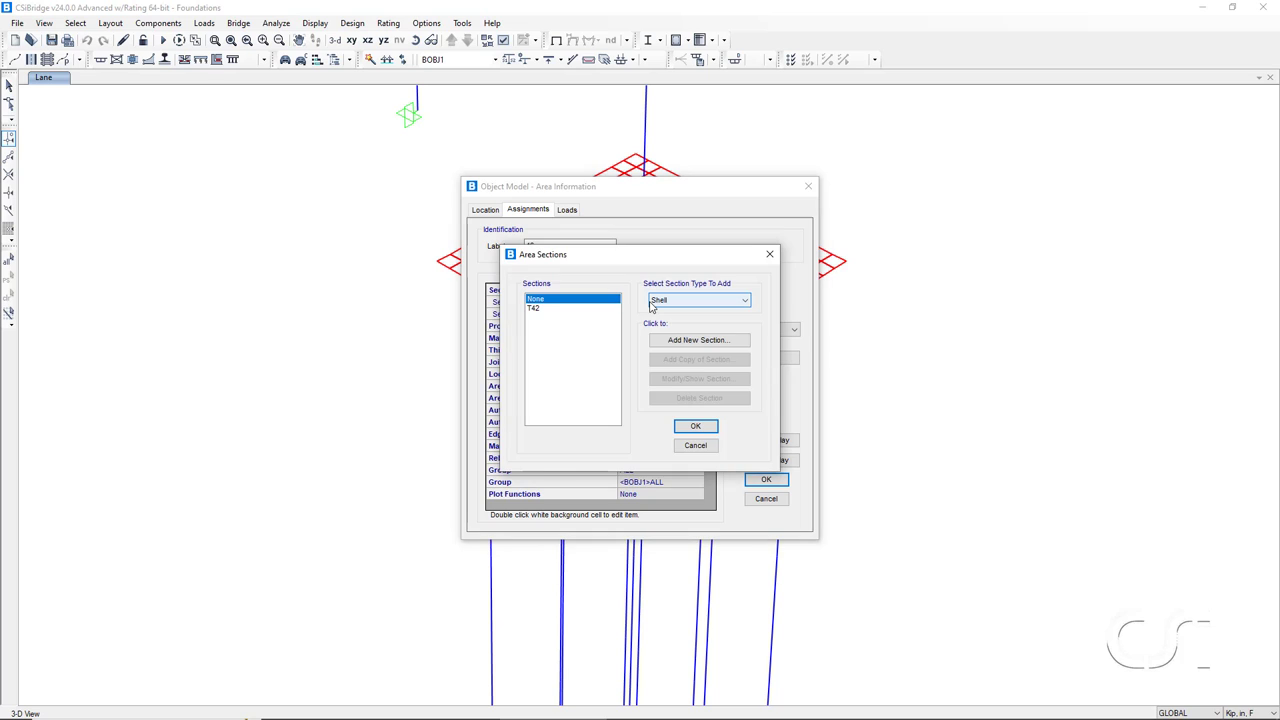
{"action": "left_click", "coordinate": [543, 309]}
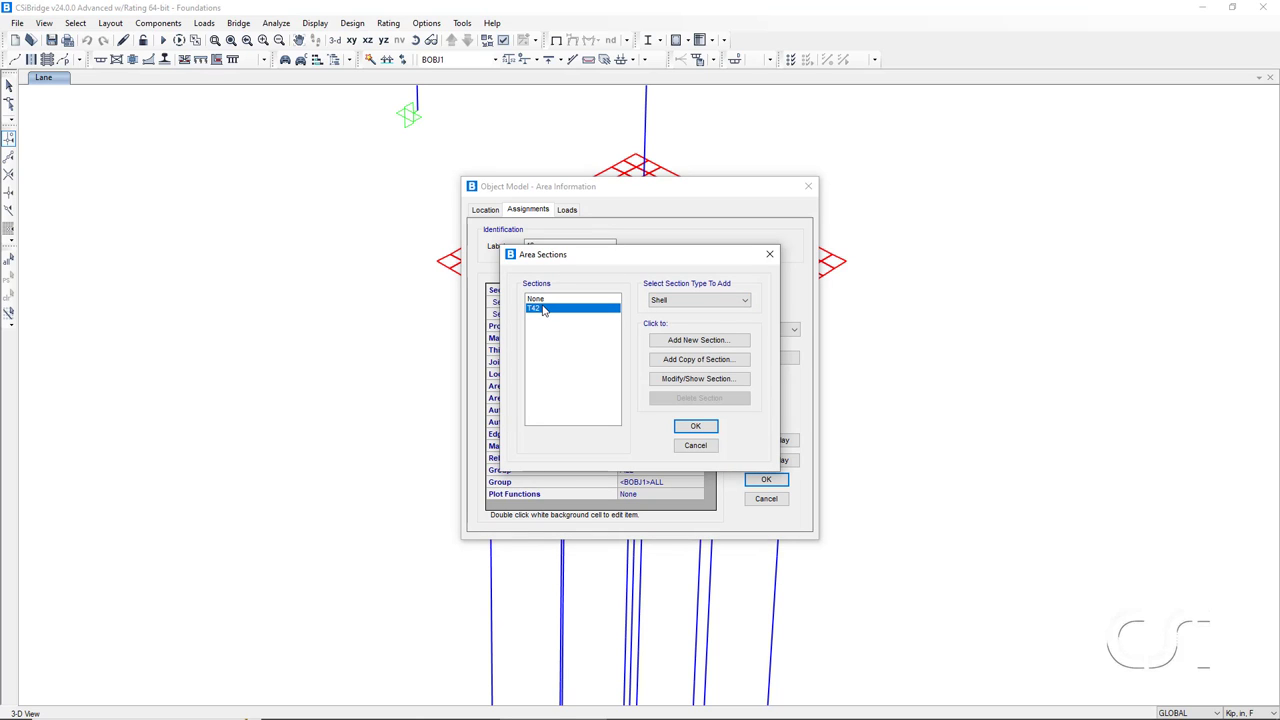
{"action": "left_click", "coordinate": [698, 383]}
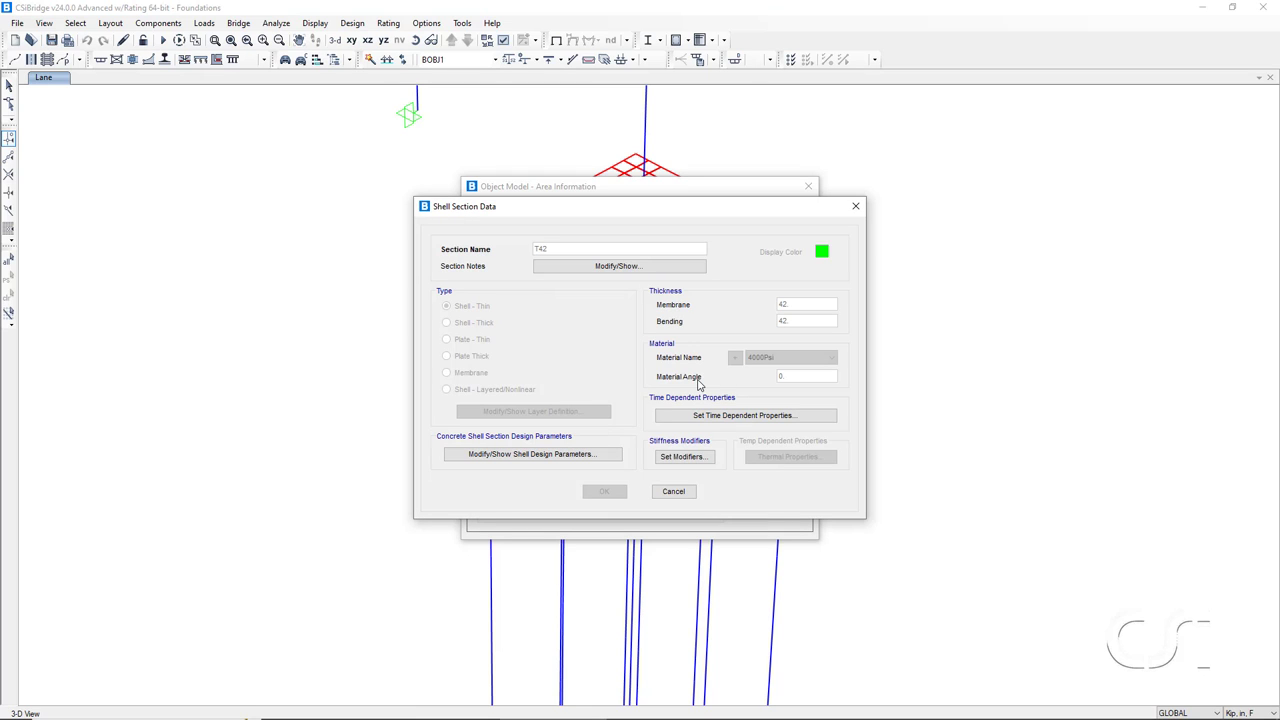
{"action": "left_click", "coordinate": [674, 491]}
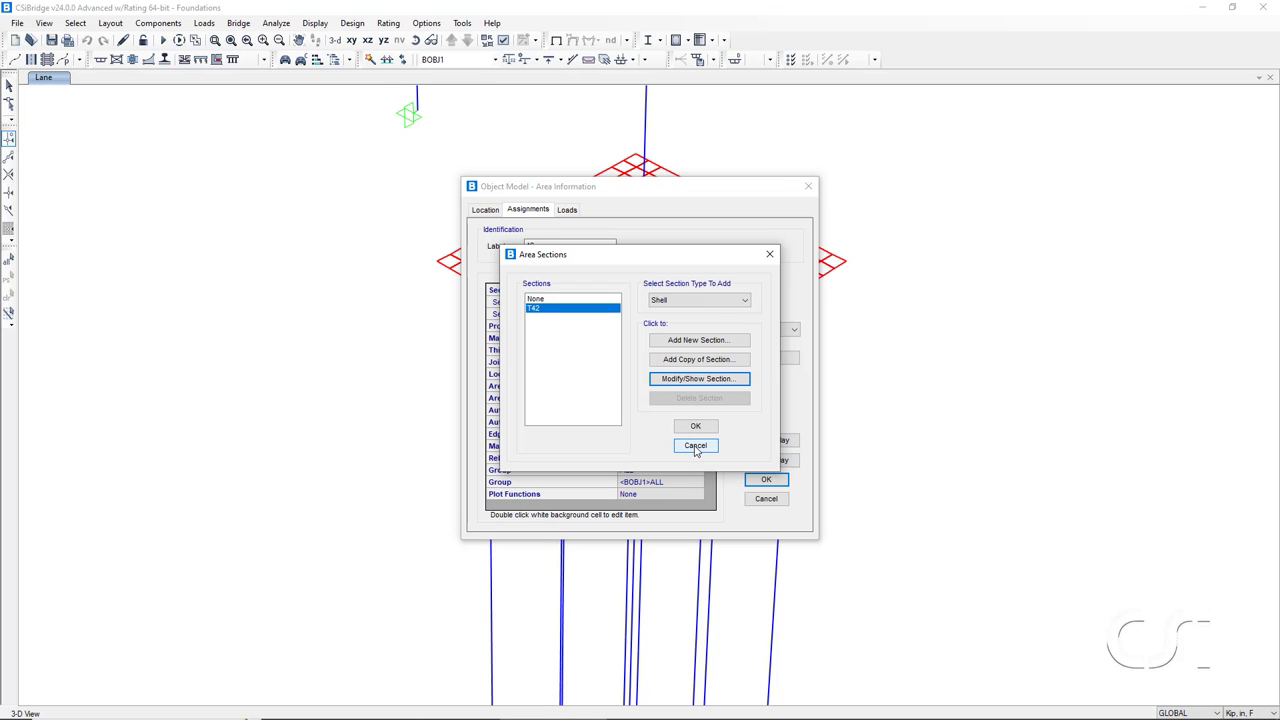
{"action": "left_click", "coordinate": [696, 446]}
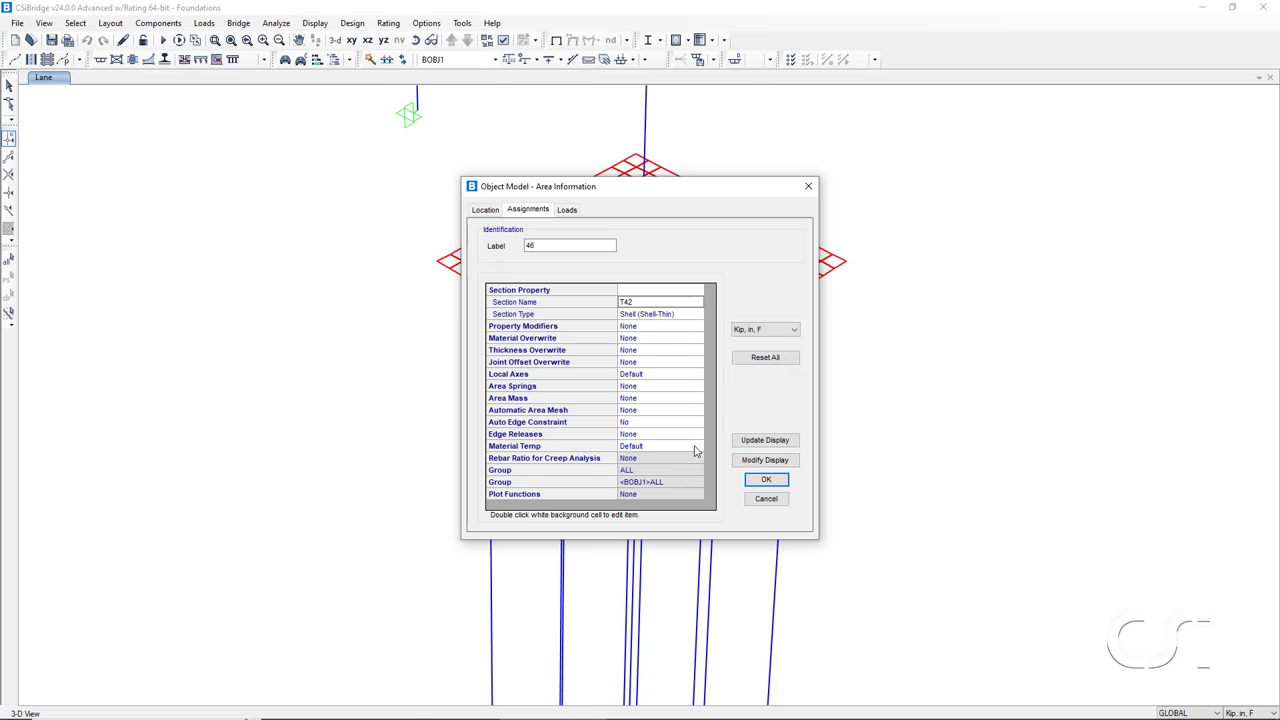
- Run the analysis and pan down the DEAD deformed shape to see springs along the piles
{"action": "left_click", "coordinate": [764, 499]}
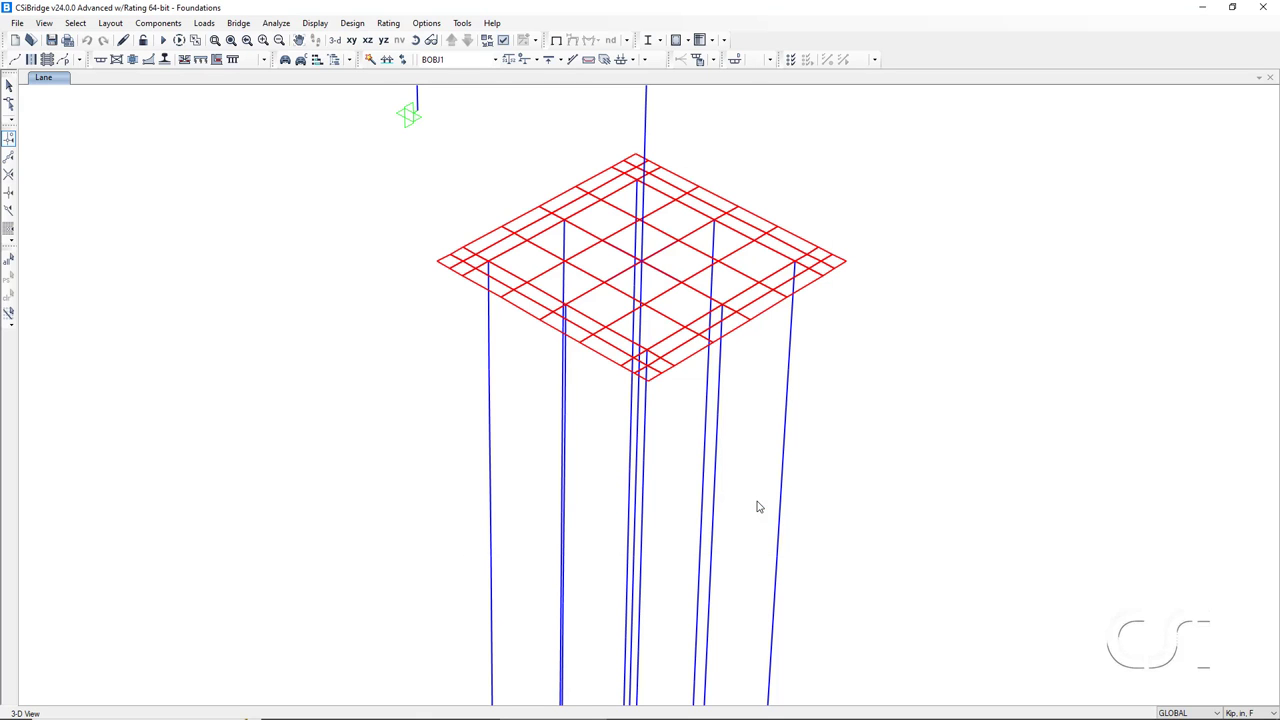
{"action": "left_click", "coordinate": [161, 41]}
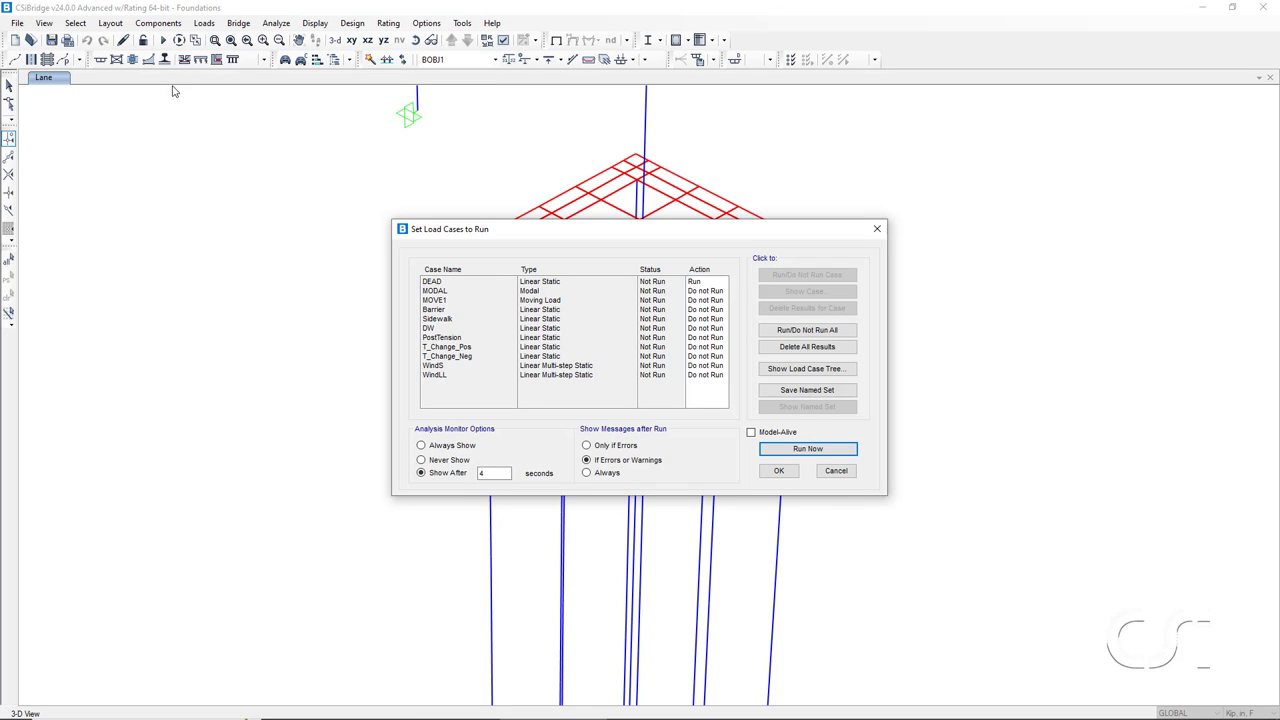
{"action": "left_click", "coordinate": [766, 450]}
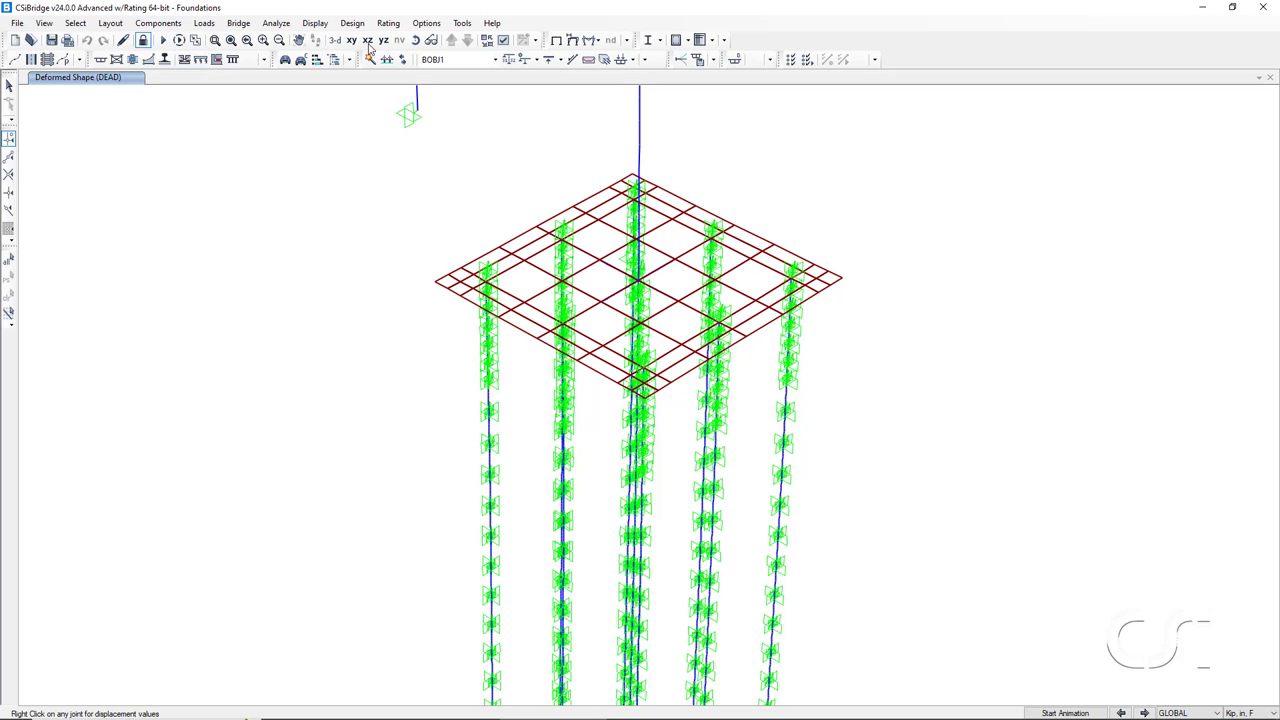
{"action": "left_click", "coordinate": [298, 40]}
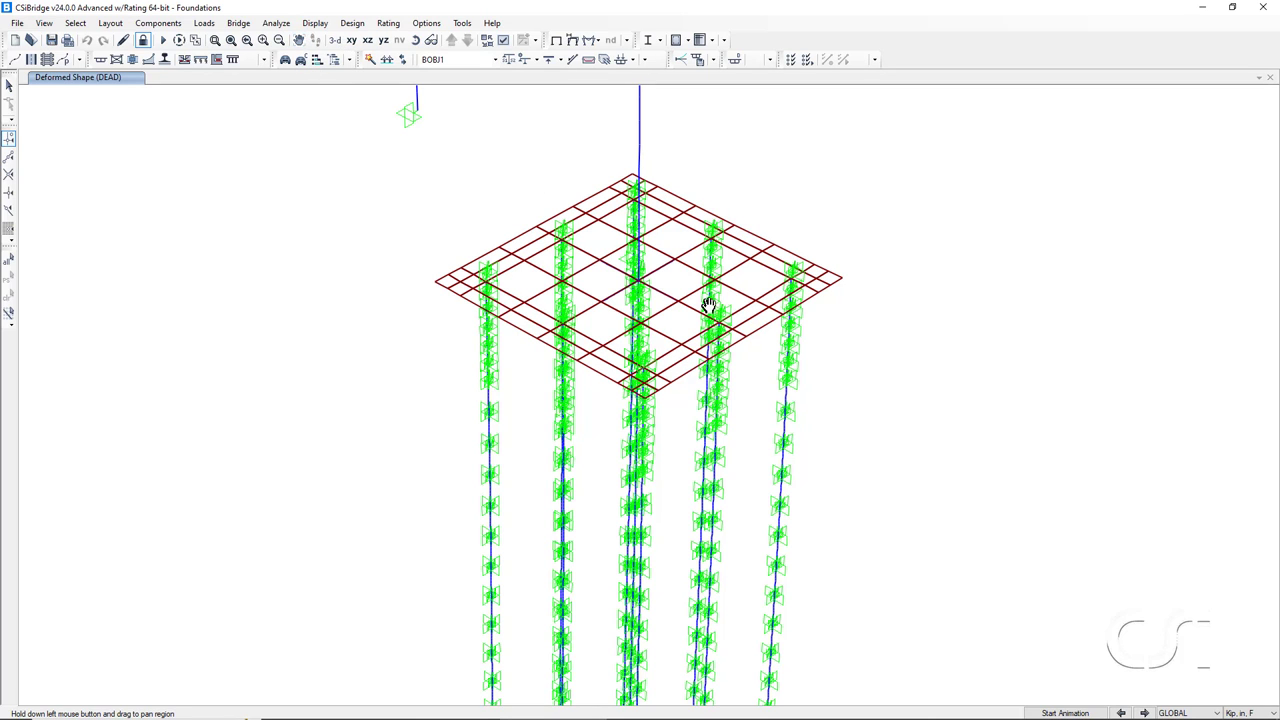
{"action": "left_click_drag", "start_coordinate": [843, 489], "coordinate": [879, 146]}
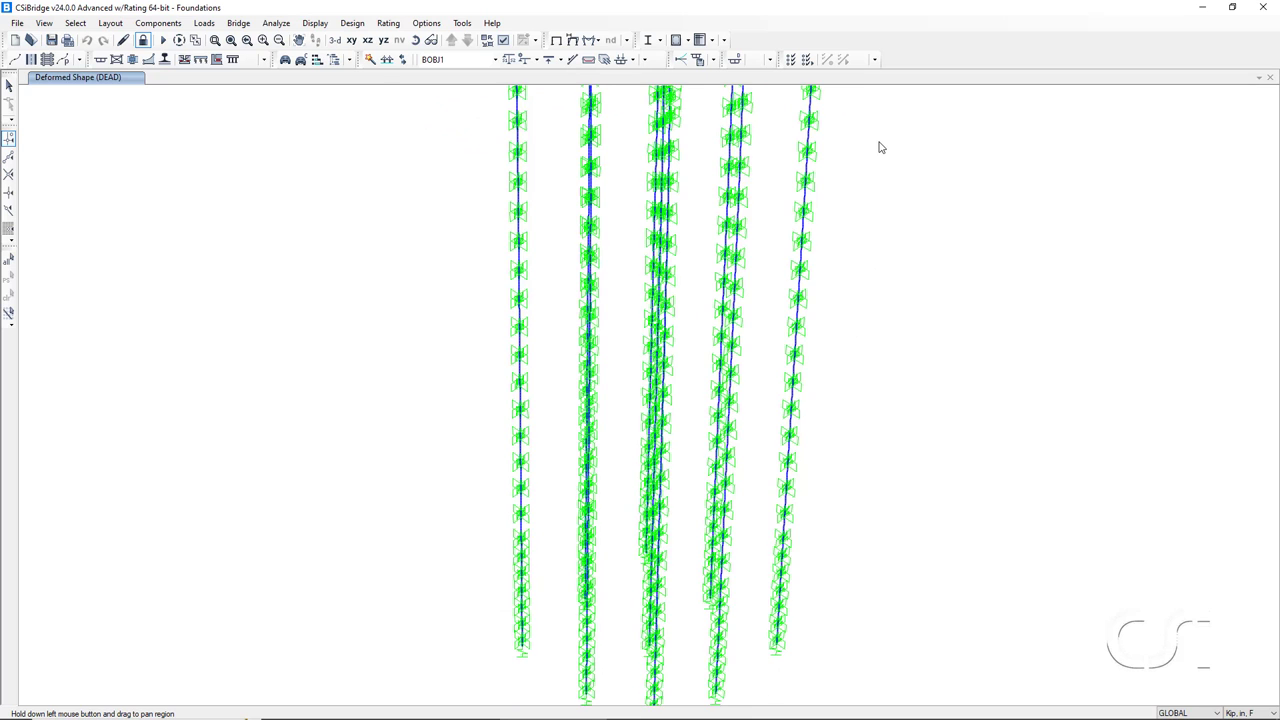
- Return to the undeformed view and open the line information for pile element 60
{"action": "left_click", "coordinate": [557, 40]}
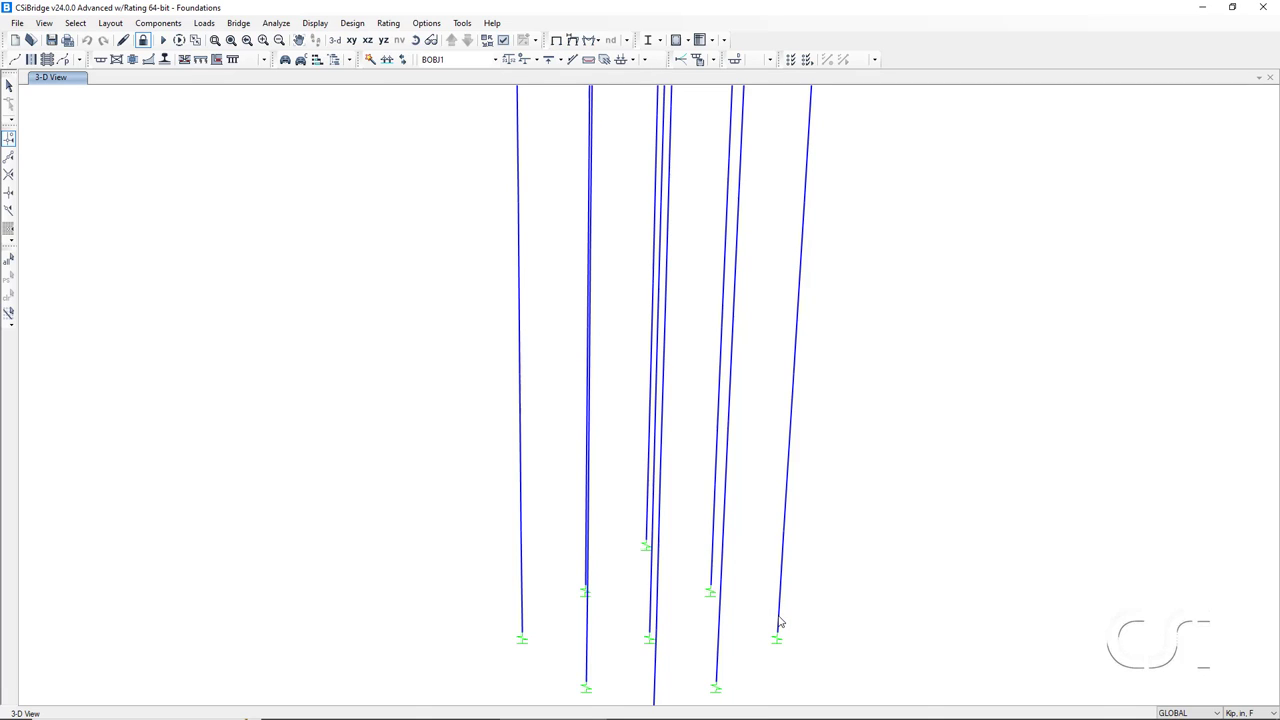
{"action": "right_click", "coordinate": [780, 623]}
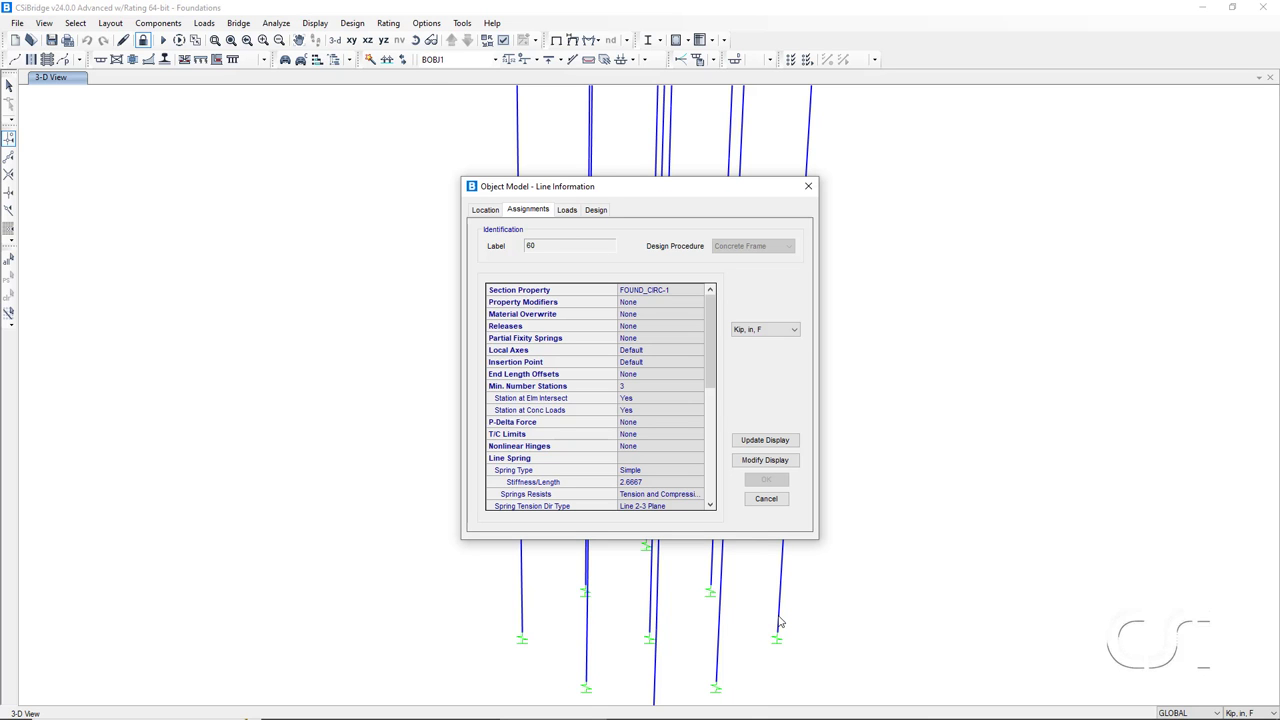
{"action": "left_click_drag", "start_coordinate": [715, 194], "coordinate": [360, 263]}
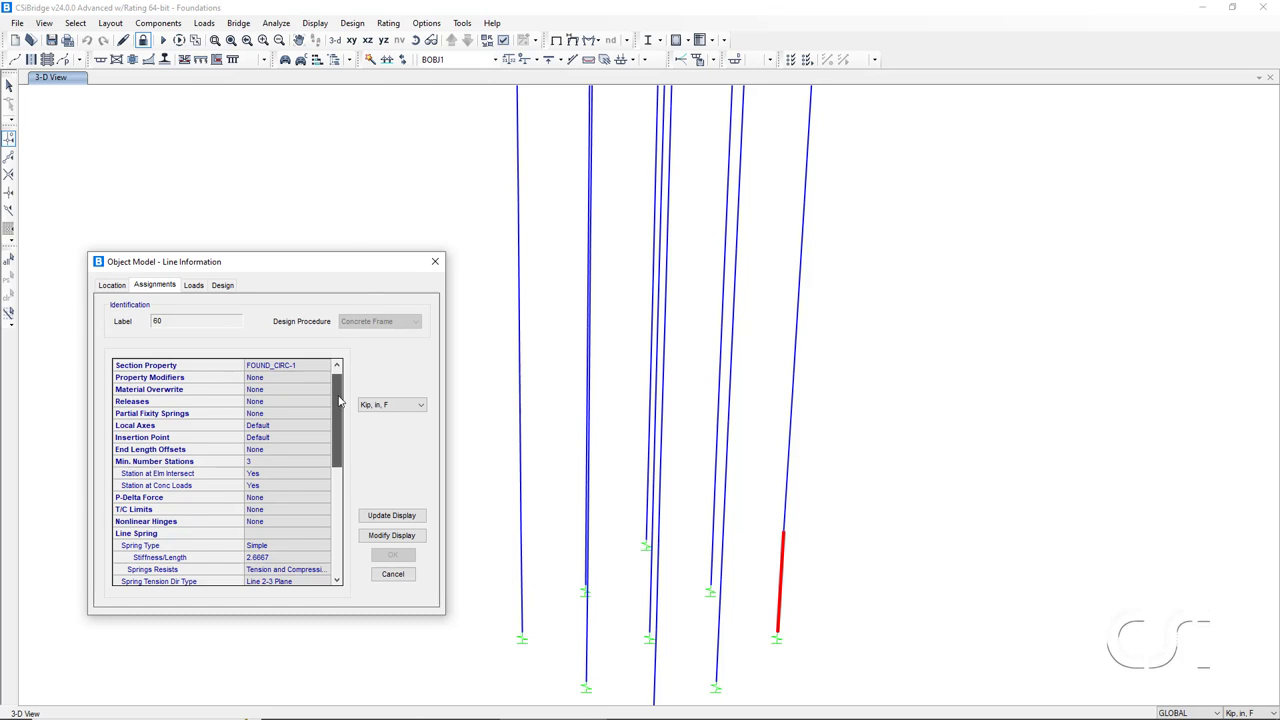
- Show pile 60's FOUND_CIRC-1 line springs: 2.6667, 2.6667 and 0.8378 stiffness per length
{"action": "left_click_drag", "start_coordinate": [339, 401], "coordinate": [331, 461]}
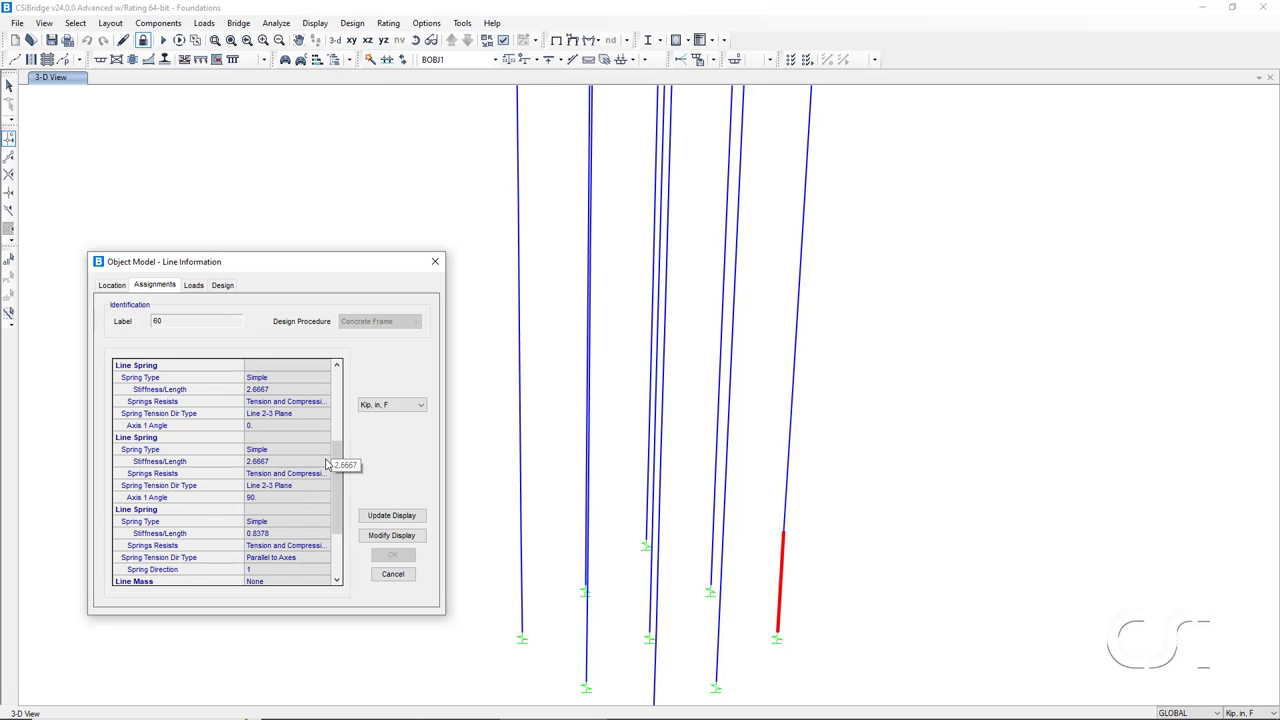
{"action": "mouse_move", "coordinate": [108, 365]}
{"action": "left_mouse_down"}
{"action": "mouse_move", "coordinate": [112, 500]}
{"action": "mouse_move", "coordinate": [326, 366]}
{"action": "mouse_move", "coordinate": [110, 366]}
{"action": "left_mouse_up"}
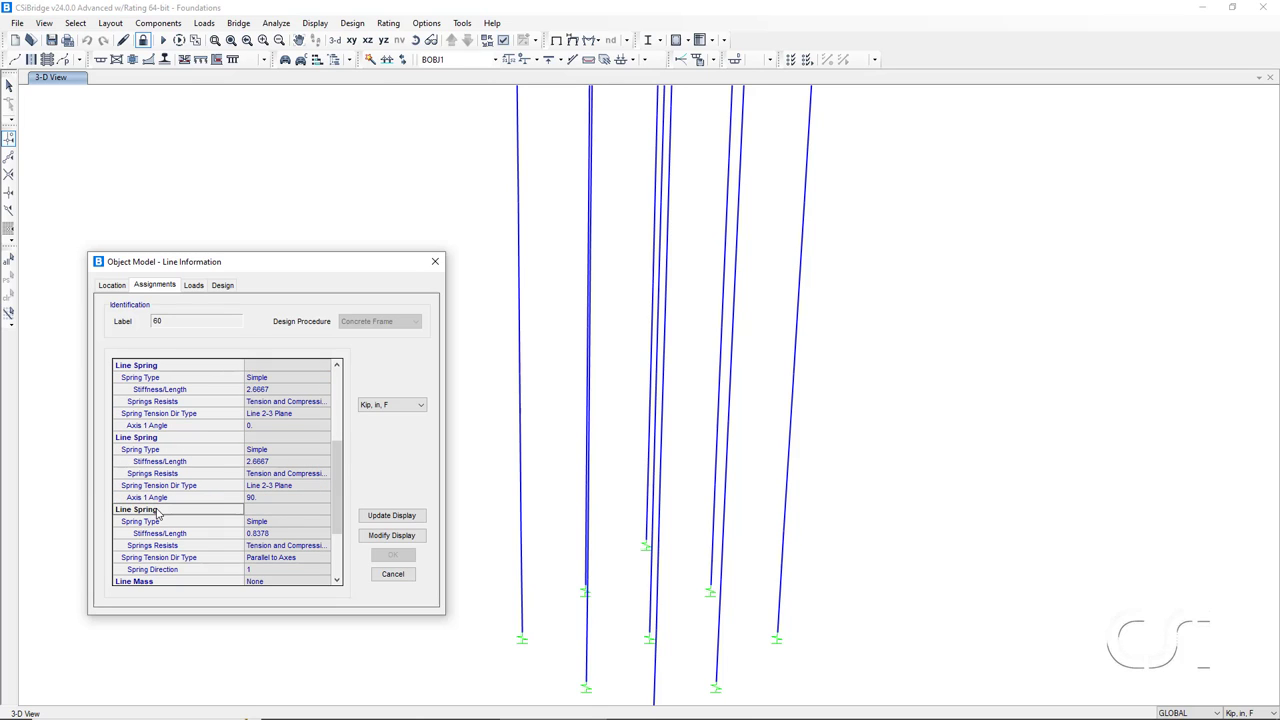
{"action": "mouse_move", "coordinate": [160, 505]}
{"action": "left_mouse_down"}
{"action": "mouse_move", "coordinate": [258, 578]}
{"action": "mouse_move", "coordinate": [341, 502]}
{"action": "mouse_move", "coordinate": [162, 504]}
{"action": "left_mouse_up"}
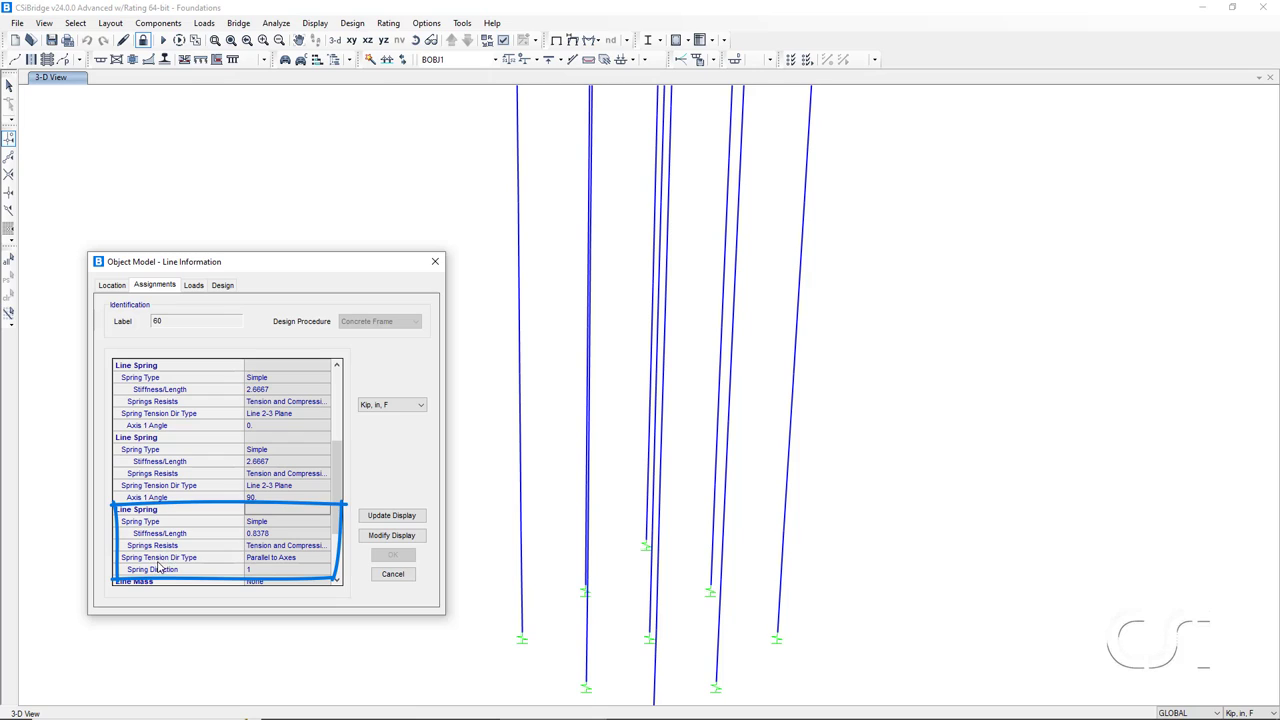